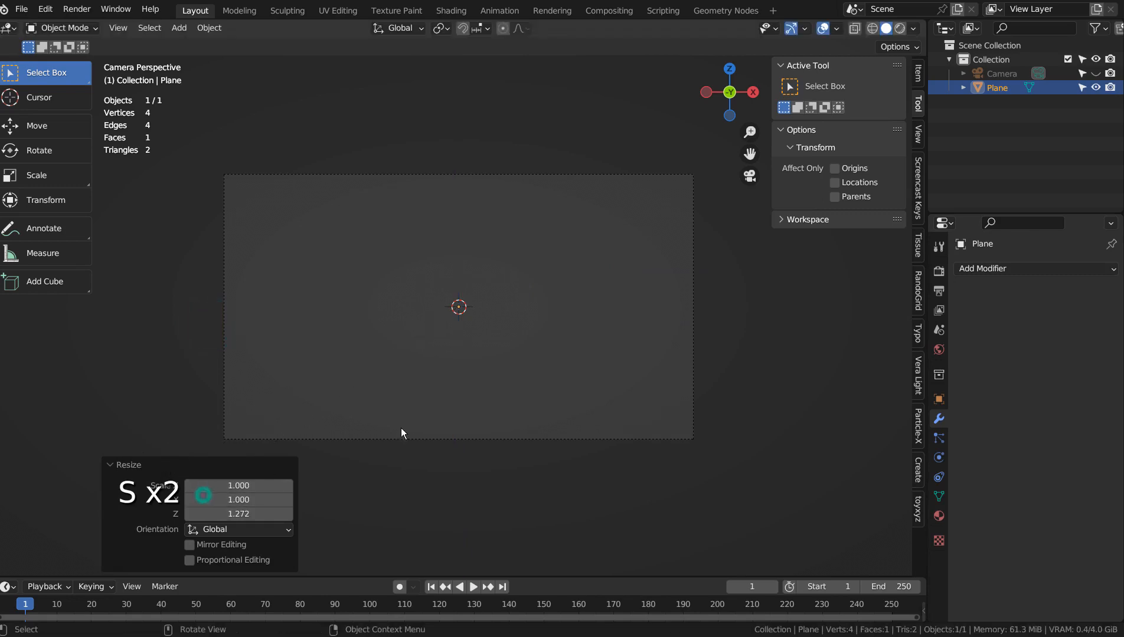
Step: Lower the plane along Z by about 2.6 m and a further 1.65 m, and enlarge it about 3.5 times as the floor
{"action": "left_click_drag", "start_coordinate": [403, 431], "coordinate": [432, 437]}
{"action": "key", "text": "g"}
{"action": "key", "text": "z"}
{"action": "left_click", "coordinate": [439, 513]}
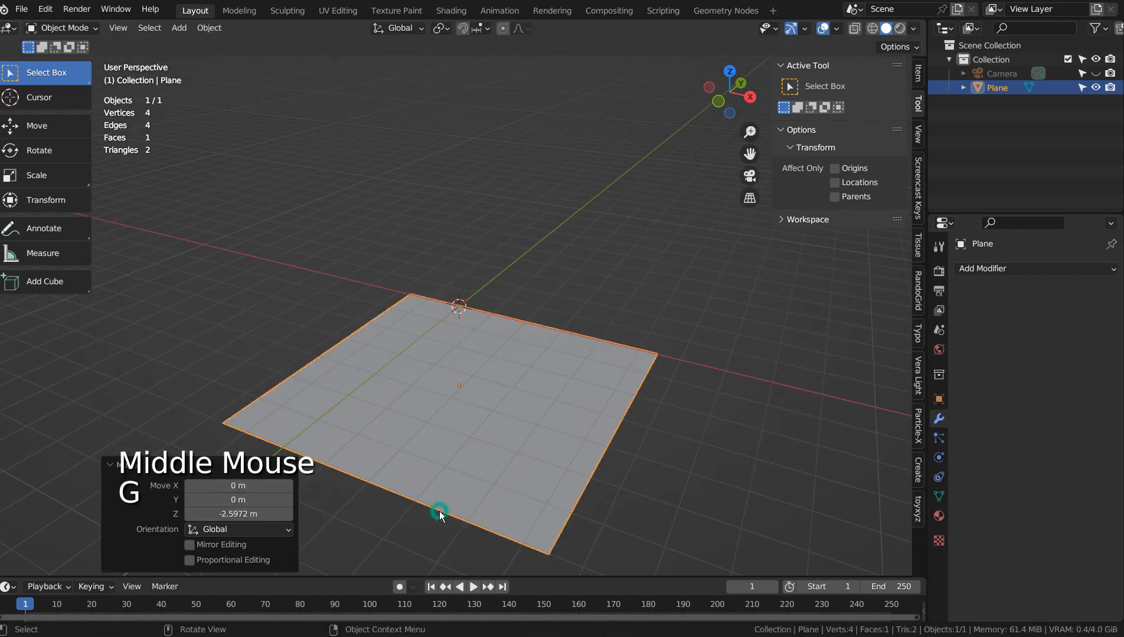
{"action": "key", "text": "KP_0"}
{"action": "key", "text": "g"}
{"action": "key", "text": "z"}
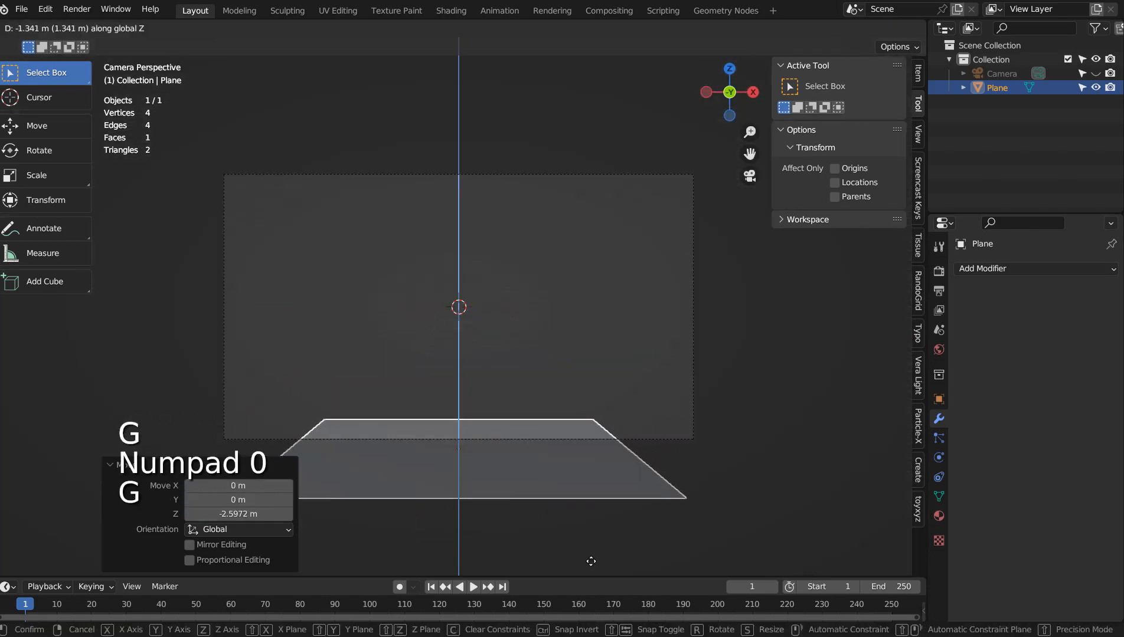
{"action": "left_click", "coordinate": [590, 562]}
{"action": "key", "text": "s"}
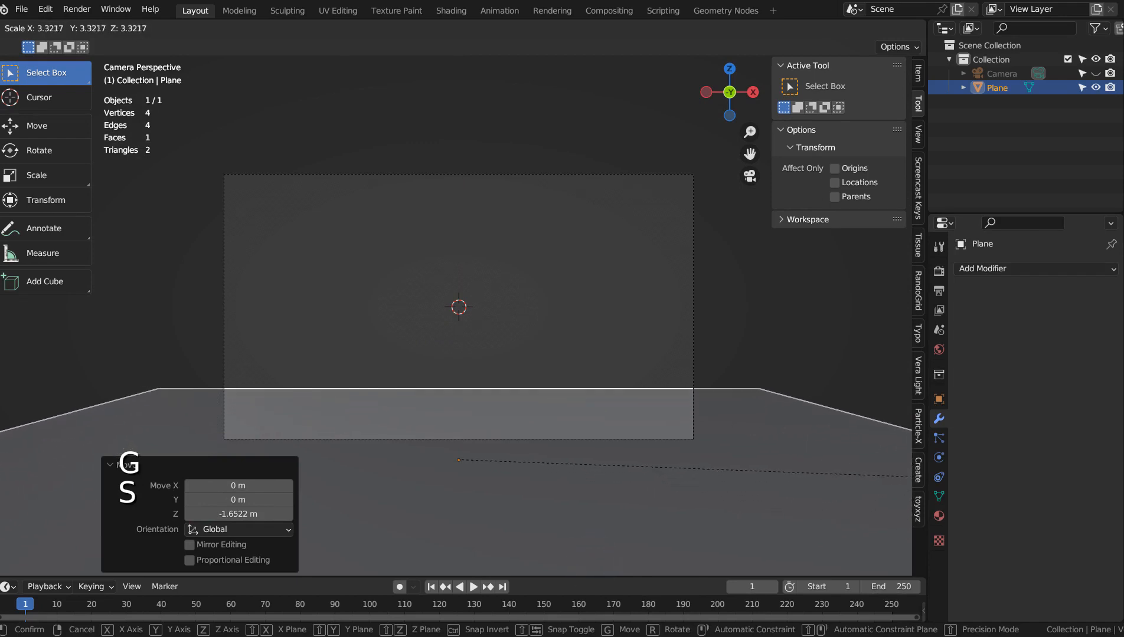
{"action": "left_click", "coordinate": [220, 477]}
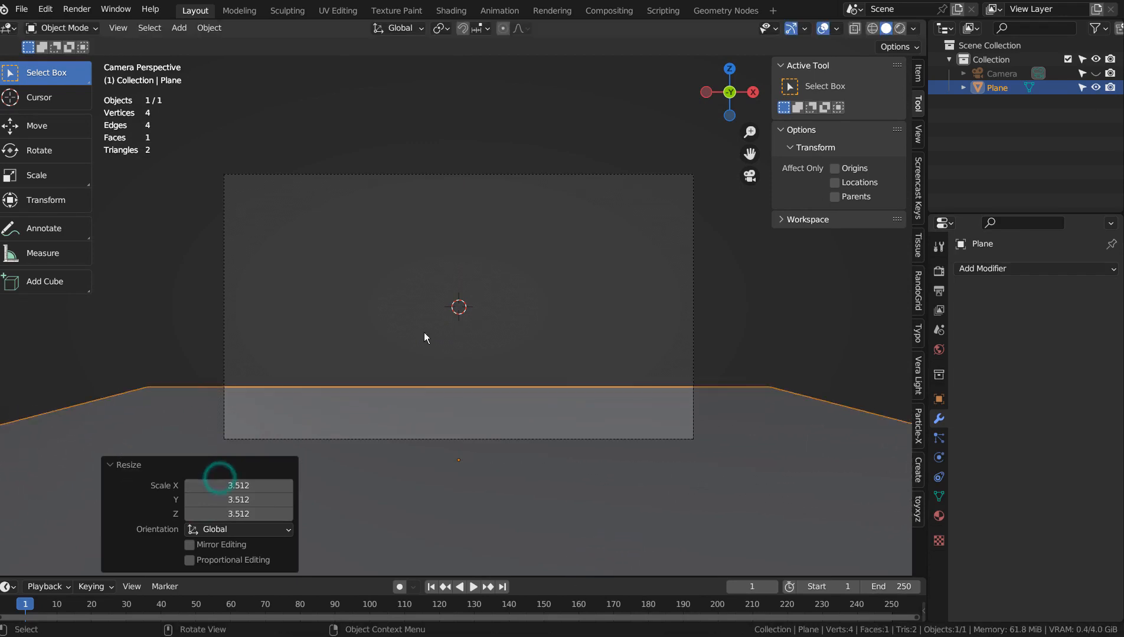
Step: Add a second plane at the world origin and rotate it 90° about X so that it stands upright
{"action": "left_click", "coordinate": [572, 251]}
{"action": "key", "text": "shift+a"}
{"action": "left_click", "coordinate": [632, 253]}
{"action": "key", "text": "r"}
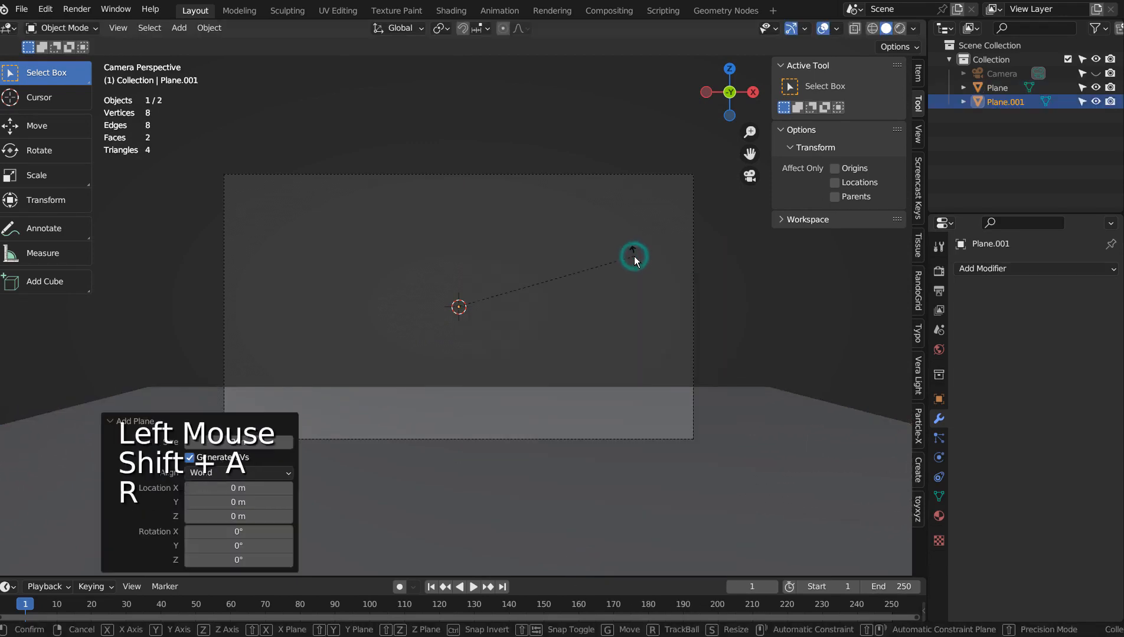
{"action": "key", "text": "x"}
{"action": "key", "text": "9"}
{"action": "key", "text": "0"}
{"action": "key", "text": "Return"}
Step: Scale the upright plane about 2.19 times, raise it about 0.77 m along Z, and enlarge it another 1.25 times
{"action": "key", "text": "s"}
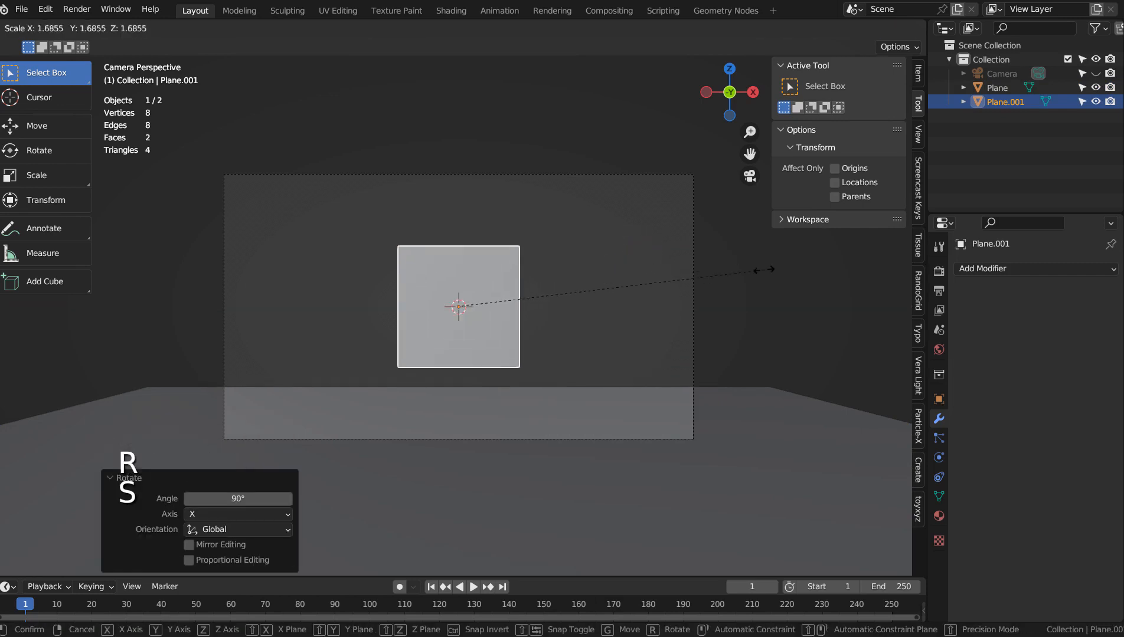
{"action": "left_click", "coordinate": [851, 267]}
{"action": "key", "text": "g"}
{"action": "key", "text": "z"}
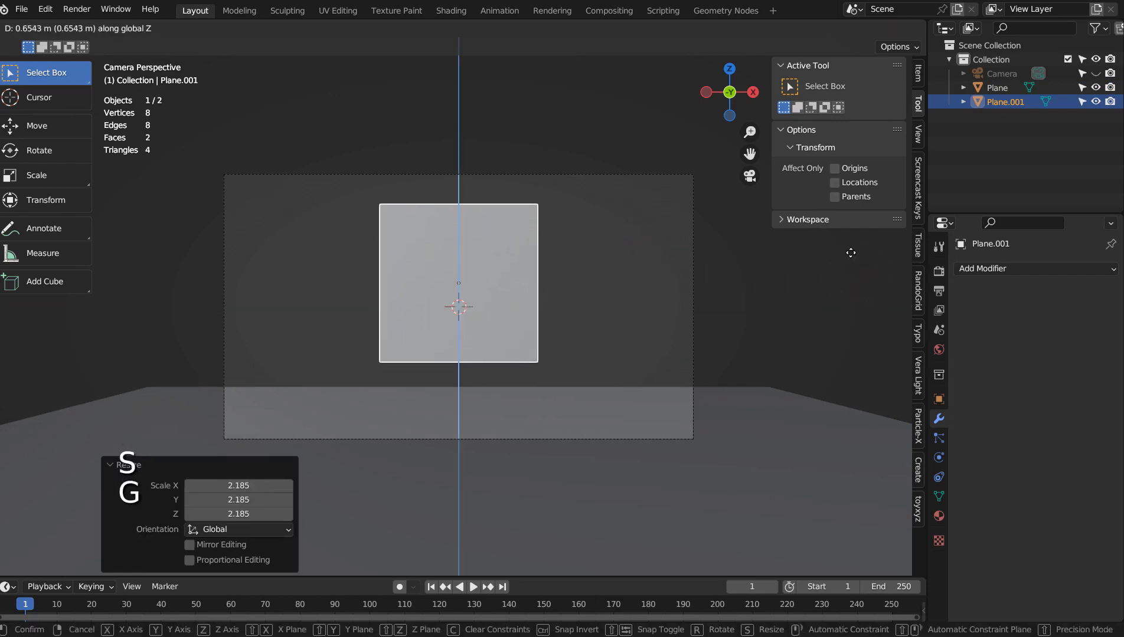
{"action": "left_click", "coordinate": [850, 248]}
{"action": "key", "text": "s"}
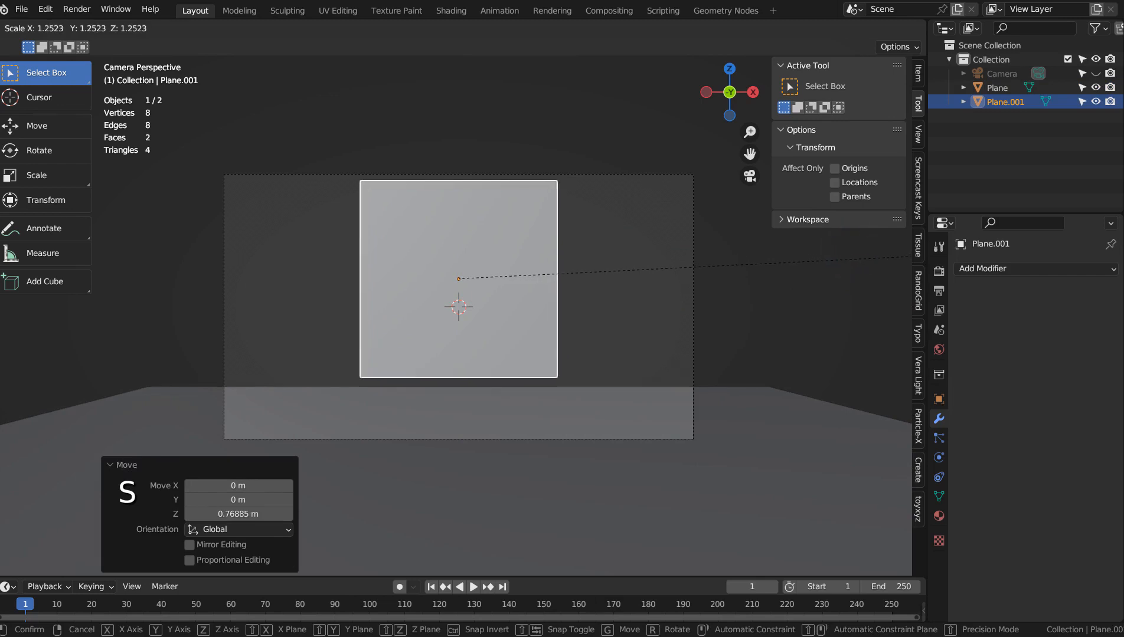
{"action": "left_click", "coordinate": [921, 243]}
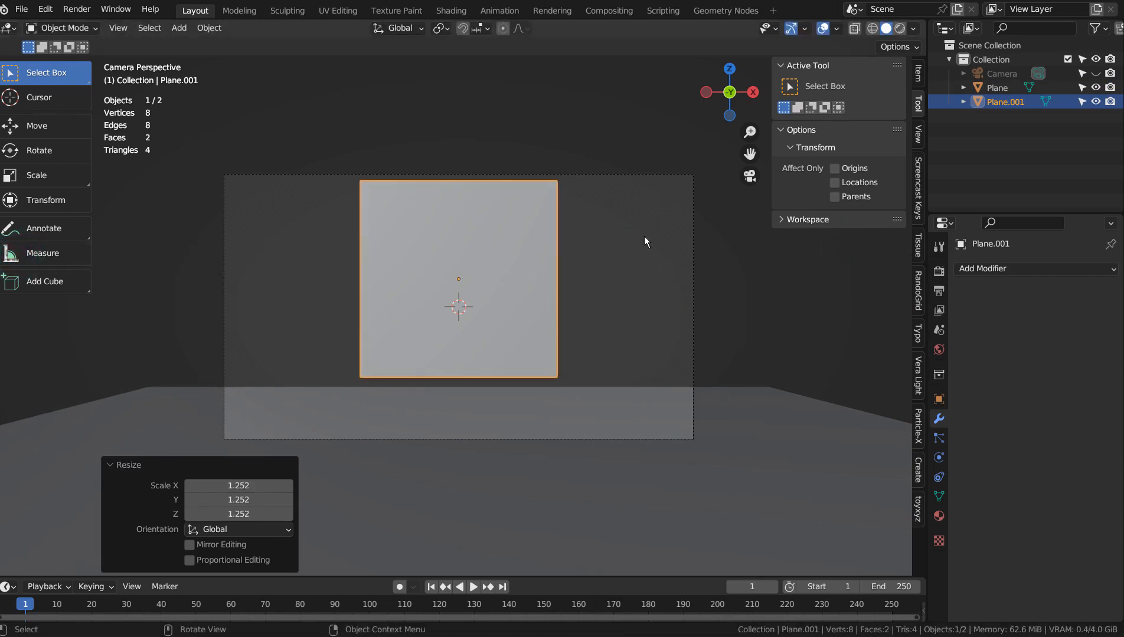
Step: Lower the upright plane slightly along Z, by about 0.03 m
{"action": "left_click", "coordinate": [604, 256]}
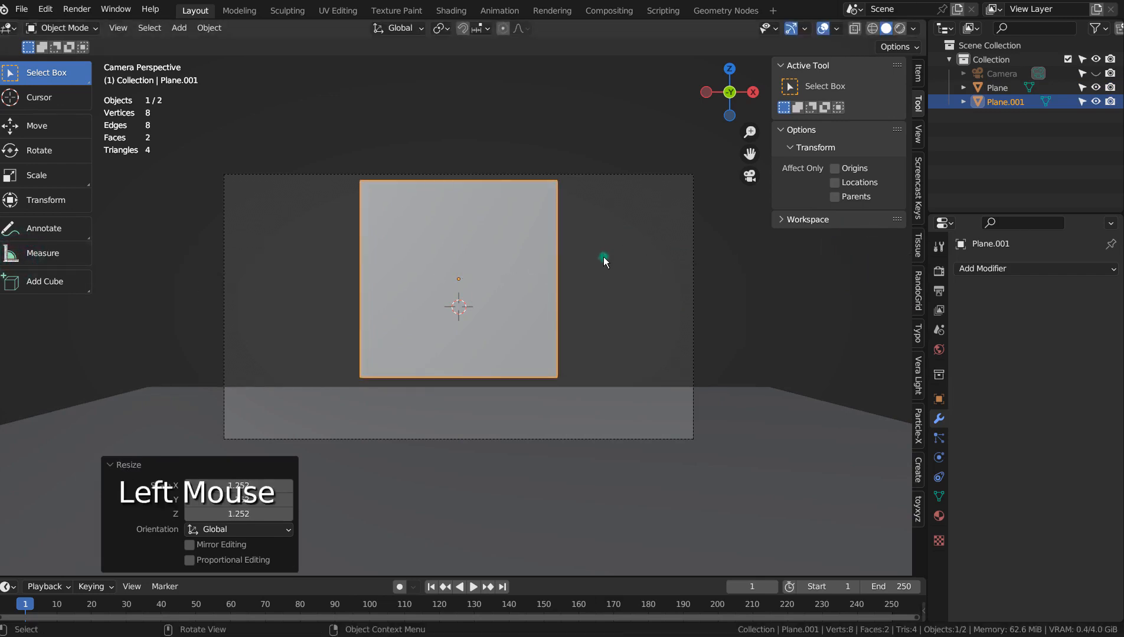
{"action": "left_click", "coordinate": [492, 268]}
{"action": "key", "text": "g"}
{"action": "key", "text": "z"}
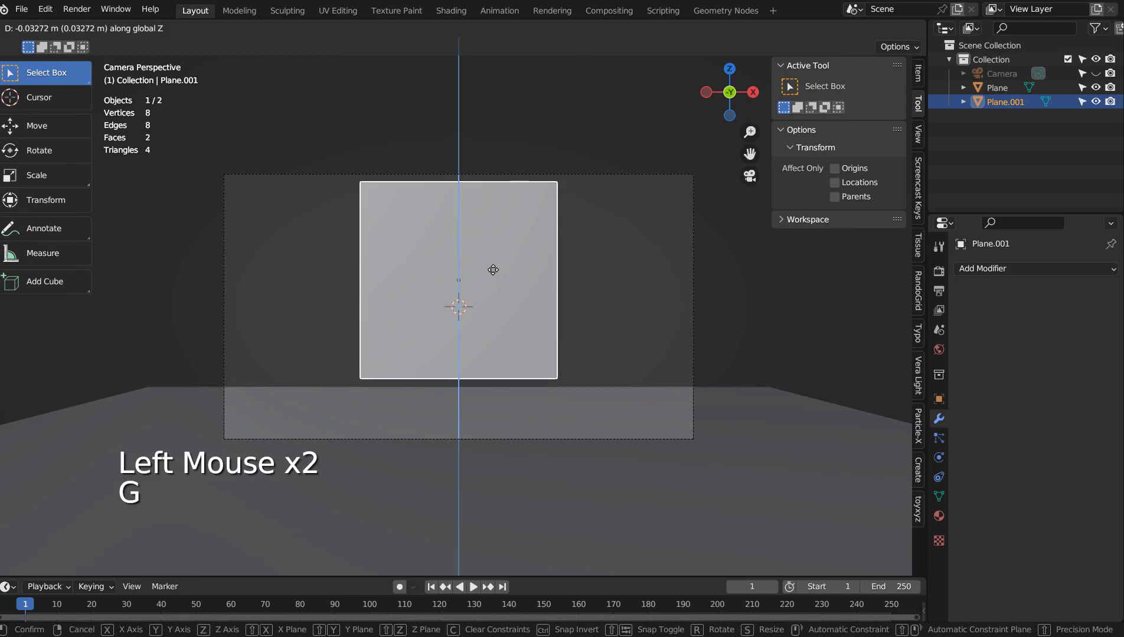
{"action": "left_click", "coordinate": [493, 269]}
Step: Add a UV sphere at the world origin and smooth it with a level 3 Subdivision modifier
{"action": "left_click", "coordinate": [628, 264]}
{"action": "key", "text": "shift+a"}
{"action": "mouse_move", "coordinate": [628, 265]}
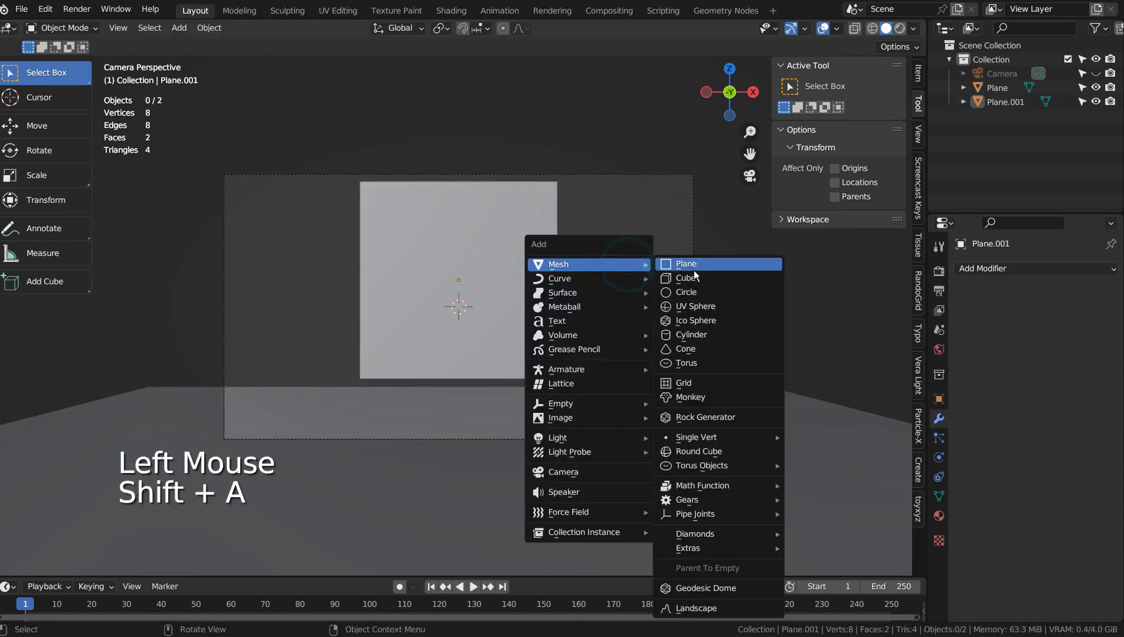
{"action": "left_click", "coordinate": [701, 308]}
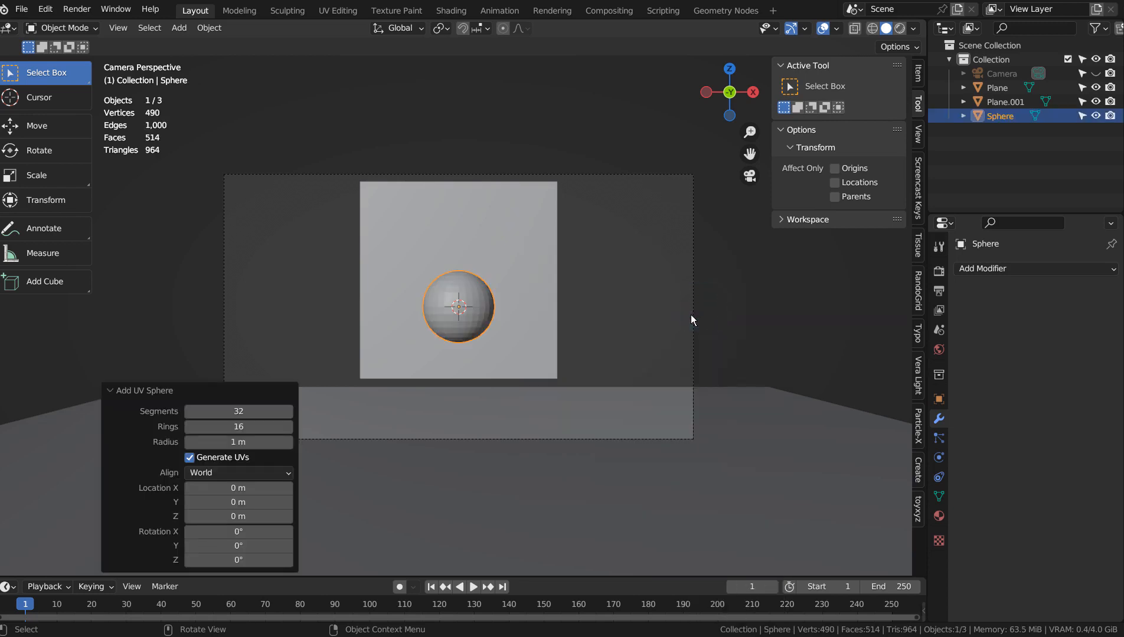
{"action": "key", "text": "ctrl+3"}
Step: Lower the sphere about 2.08 m, enlarge it about 2.09 times, and flatten it along Z to about 0.53
{"action": "key", "text": "g"}
{"action": "key", "text": "z"}
{"action": "left_click", "coordinate": [687, 387]}
{"action": "key", "text": "s"}
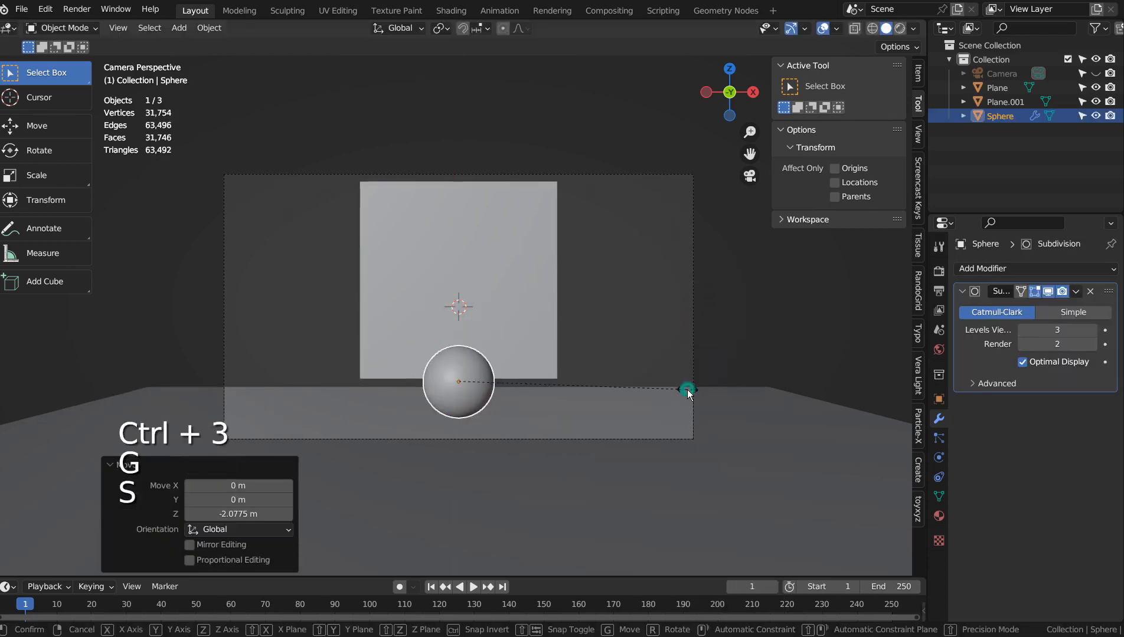
{"action": "left_click", "coordinate": [5, 375]}
{"action": "key", "text": "s"}
{"action": "key", "text": "z"}
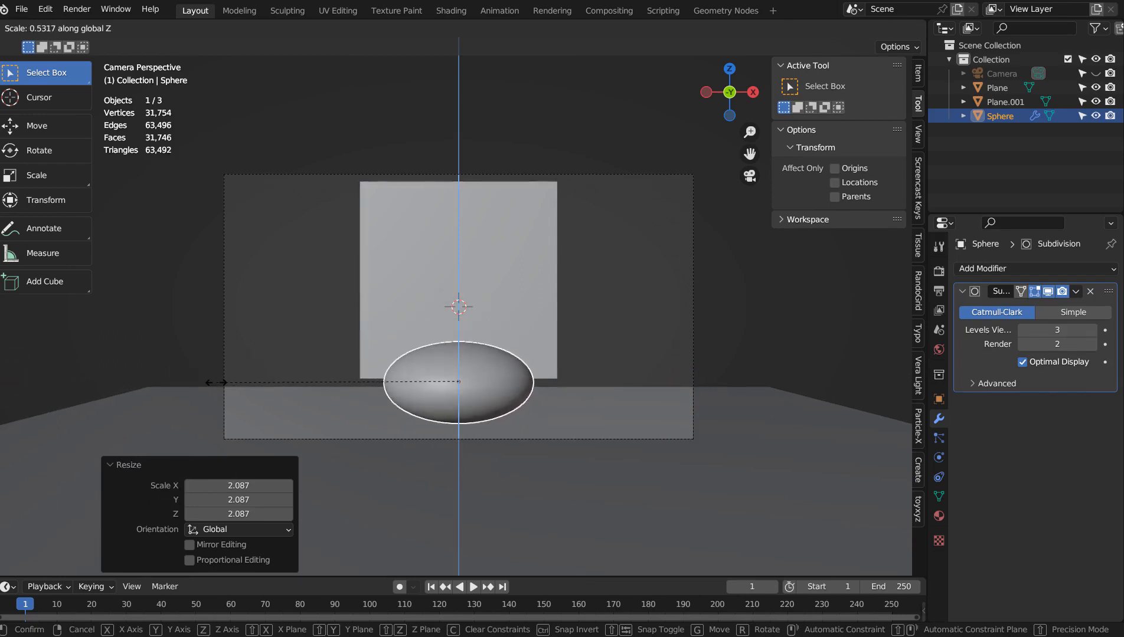
{"action": "left_click", "coordinate": [215, 382]}
Step: Duplicate the flattened sphere about 1.4 m higher, rotate the copy 90° in the view, and scale it along Z to about 0.6
{"action": "key", "text": "shift+d"}
{"action": "left_click", "coordinate": [568, 298]}
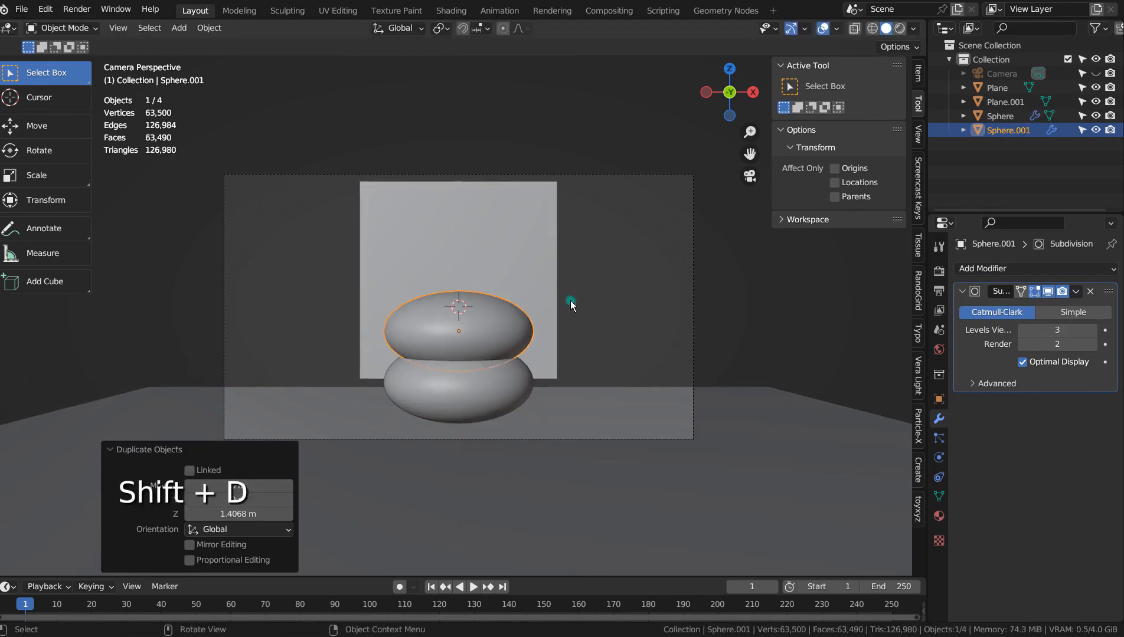
{"action": "key", "text": "r"}
{"action": "left_click", "coordinate": [475, 391], "text": "ctrl"}
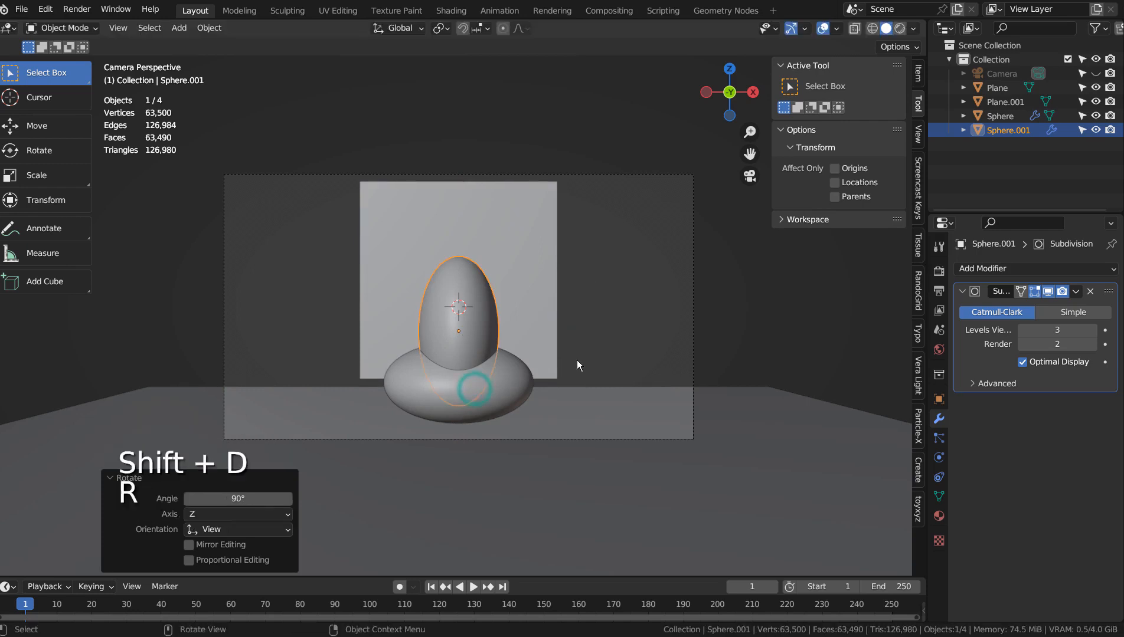
{"action": "key", "text": "s"}
{"action": "key", "text": "z"}
{"action": "left_click", "coordinate": [534, 356]}
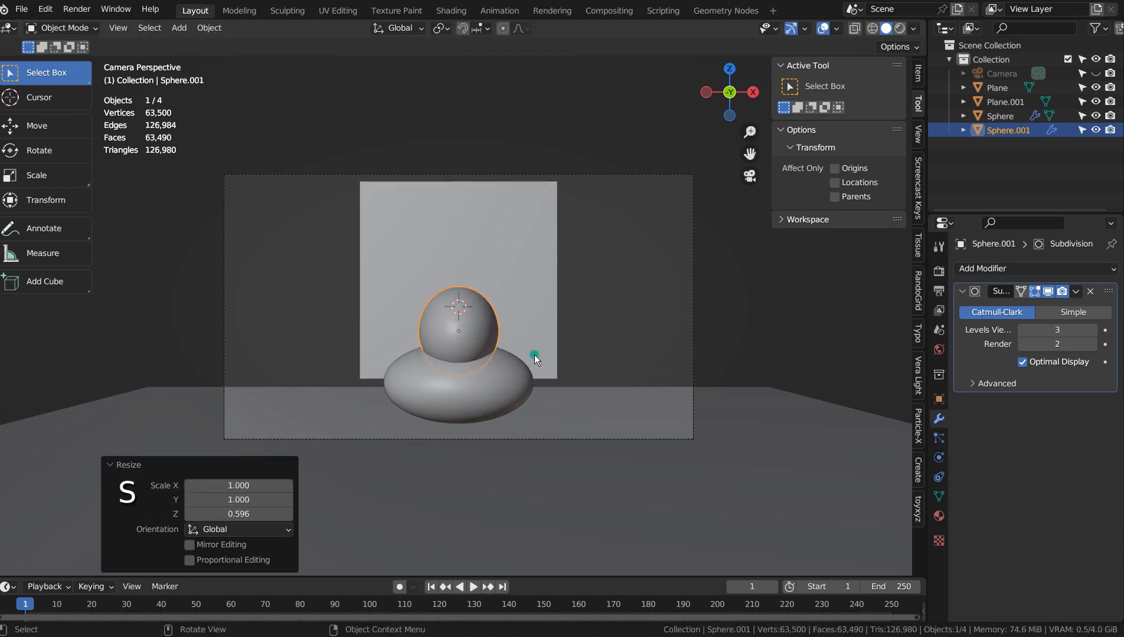
Step: Deselect everything, switch the viewport to rendered shading, and render the camera image
{"action": "left_click", "coordinate": [591, 329]}
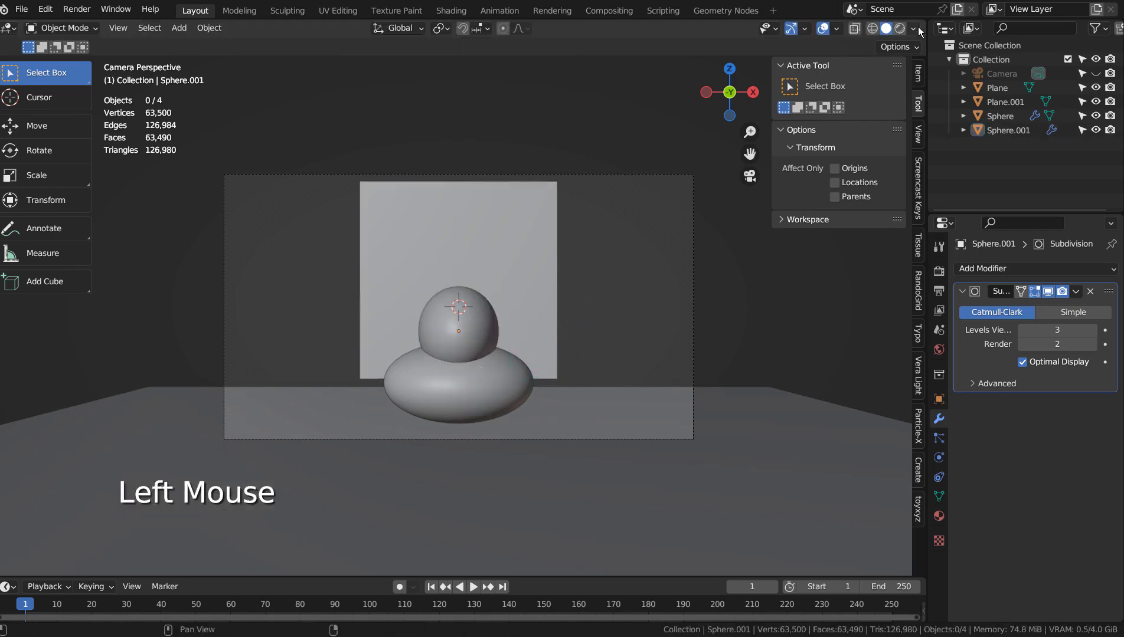
{"action": "left_click", "coordinate": [898, 28]}
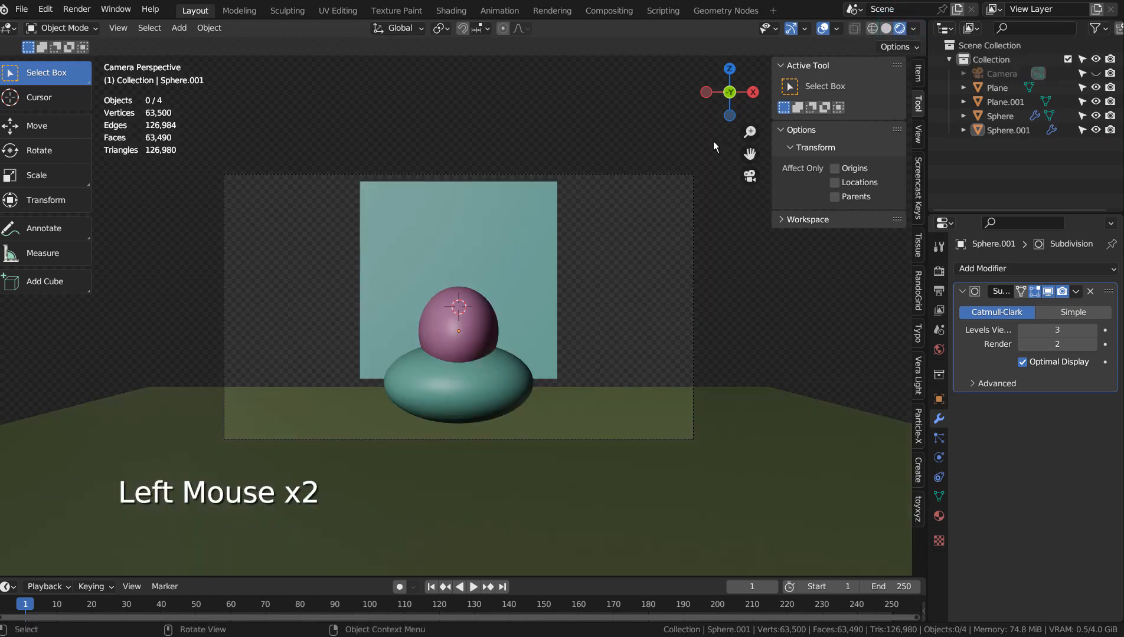
{"action": "left_click", "coordinate": [601, 237]}
{"action": "key", "text": "F12"}
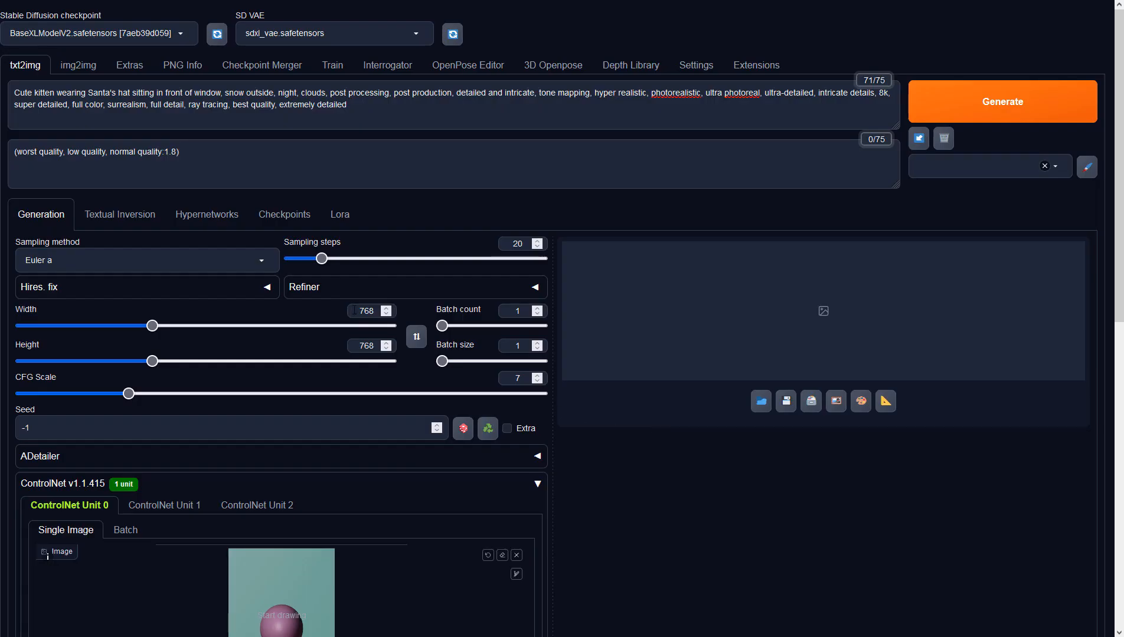
Step: In the Stable Diffusion web UI, set the txt2img output size to 960 wide by 540 high
{"action": "left_click", "coordinate": [354, 309]}
{"action": "type", "text": "960"}
{"action": "key", "text": "Tab"}
{"action": "key", "text": "Tab"}
{"action": "type", "text": "540"}
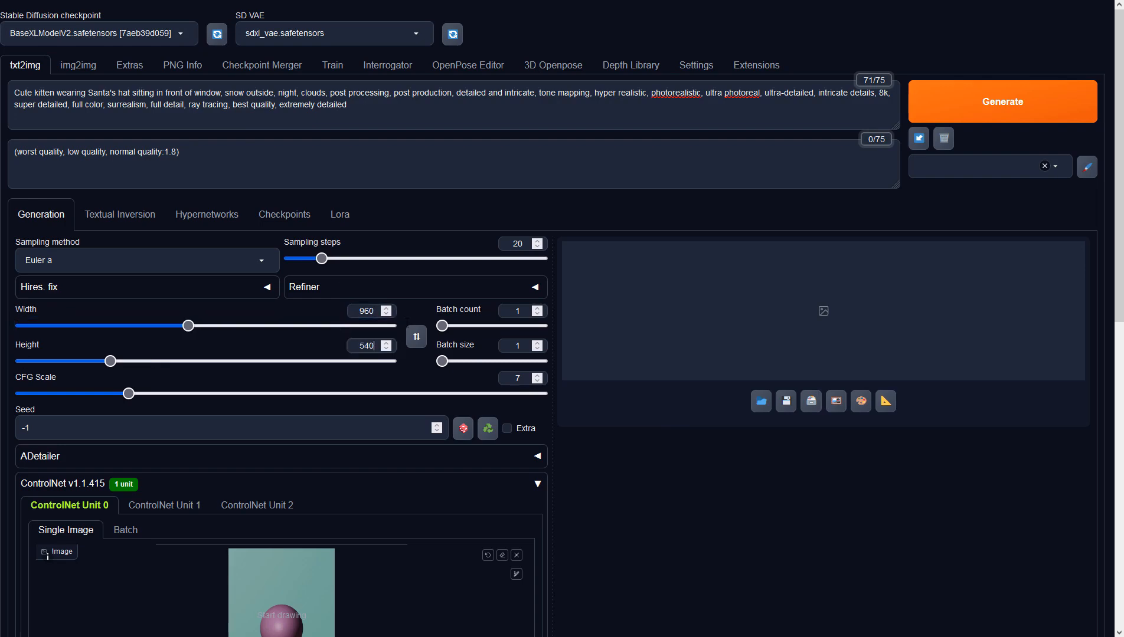
Step: Set ControlNet Unit 0 to the Depth control type with the preprocessor set to none
{"action": "left_click", "coordinate": [672, 464]}
{"action": "scroll", "coordinate": [672, 464], "scroll_direction": "down", "scroll_amount": 5}
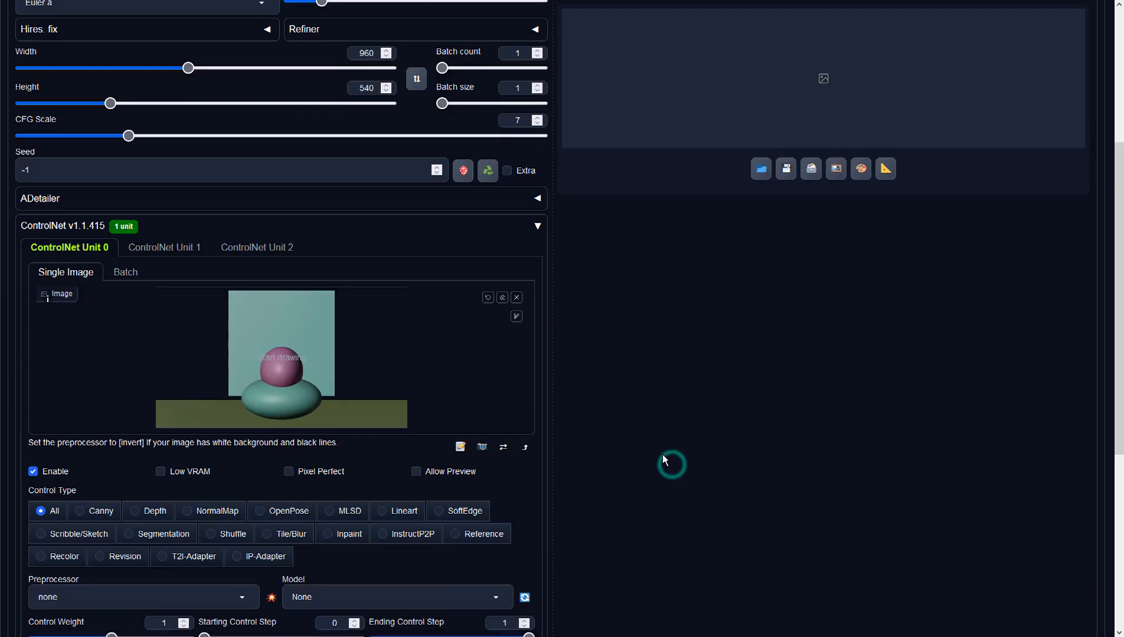
{"action": "scroll", "coordinate": [396, 456], "scroll_direction": "down", "scroll_amount": 1}
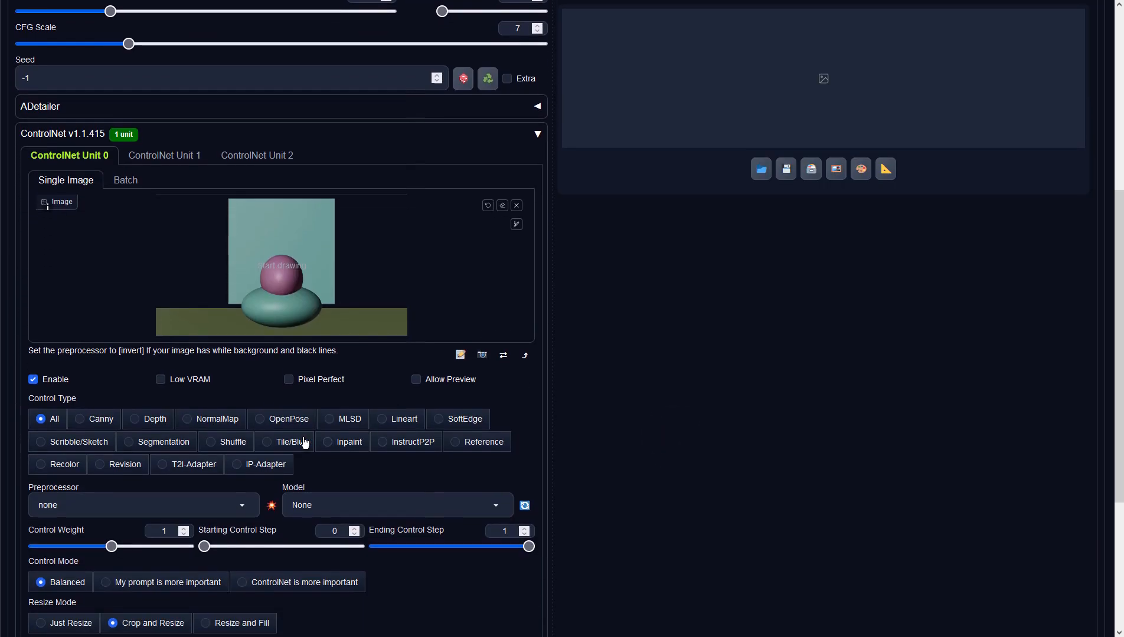
{"action": "left_click", "coordinate": [155, 418]}
{"action": "left_click", "coordinate": [240, 507]}
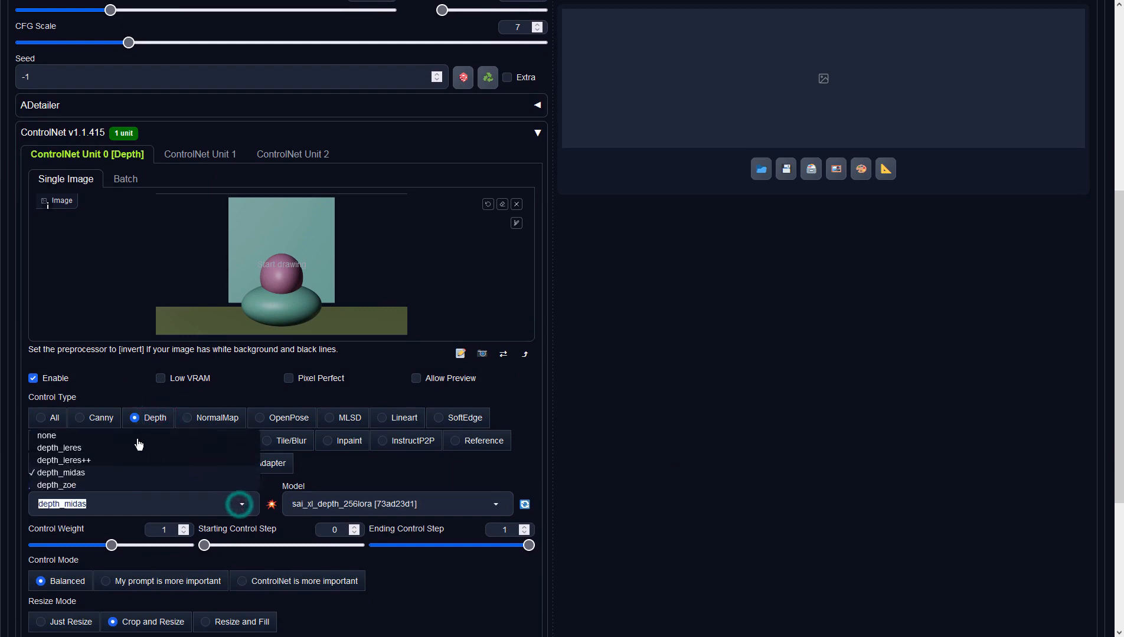
{"action": "left_click", "coordinate": [75, 435]}
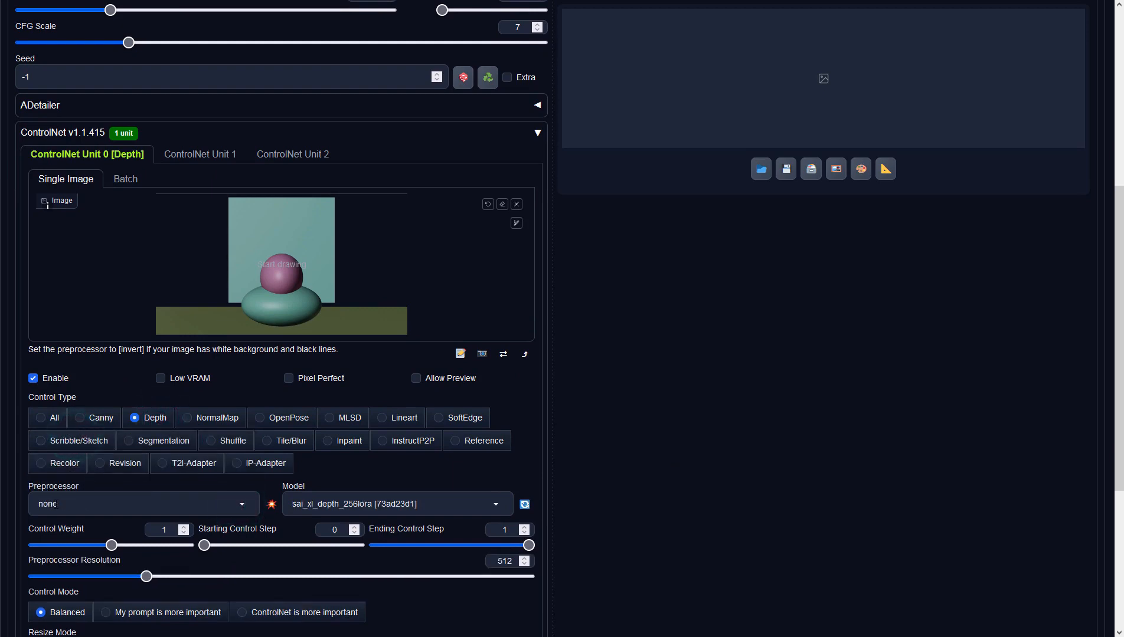
Step: Generate the txt2img image of the kitten and send the result to img2img
{"action": "scroll", "coordinate": [806, 451], "scroll_direction": "up", "scroll_amount": 6}
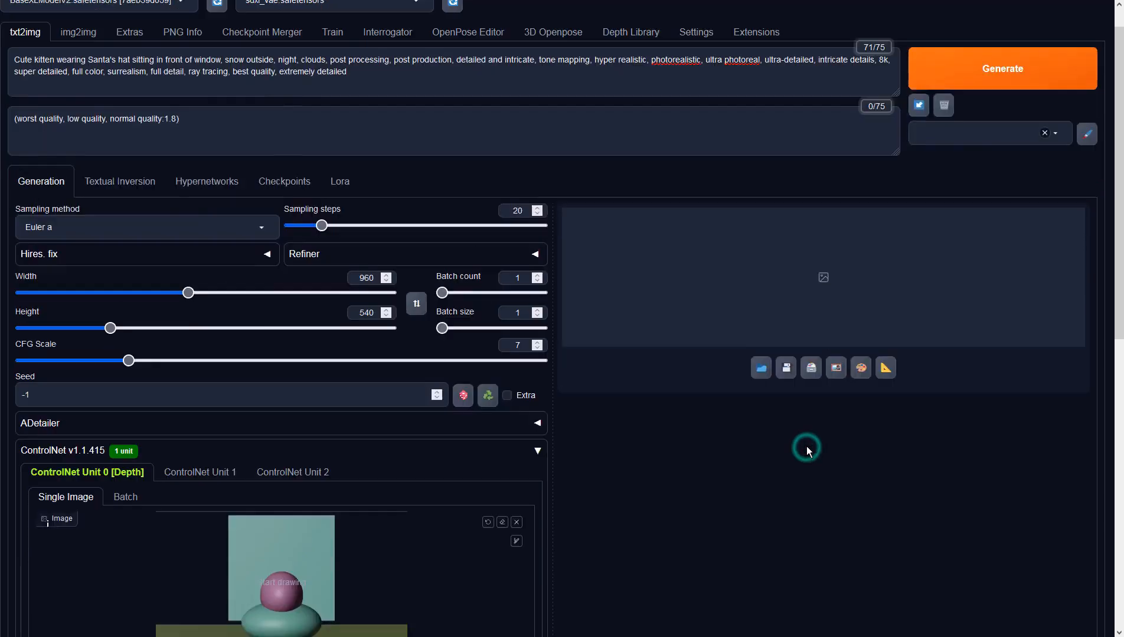
{"action": "left_click", "coordinate": [993, 110]}
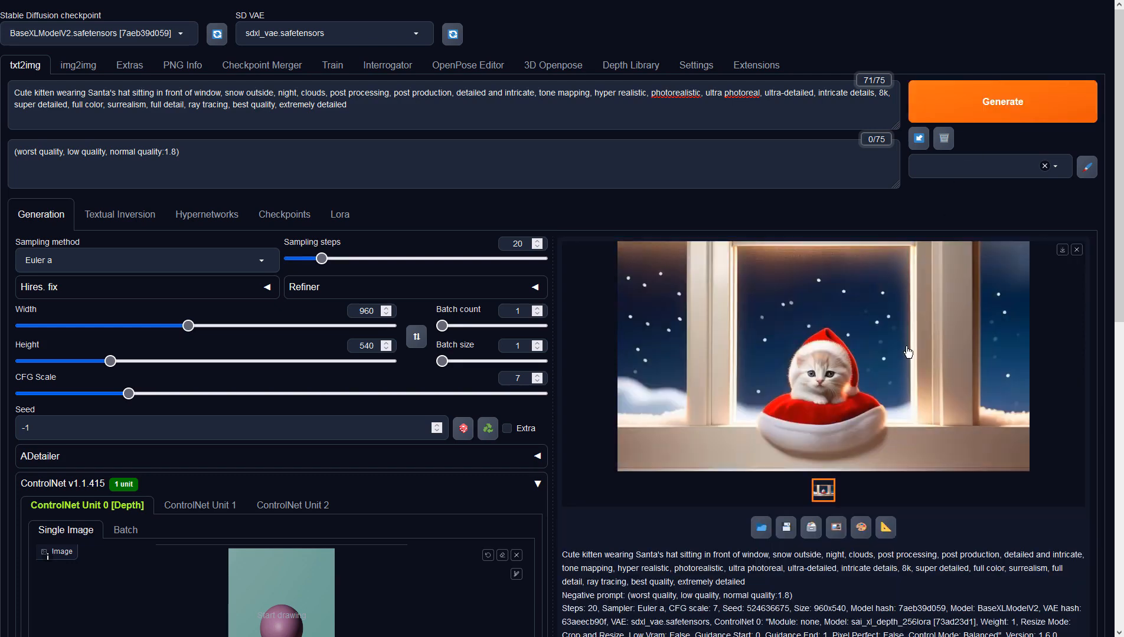
{"action": "left_click", "coordinate": [908, 351]}
{"action": "left_click", "coordinate": [825, 374]}
{"action": "left_click", "coordinate": [837, 529]}
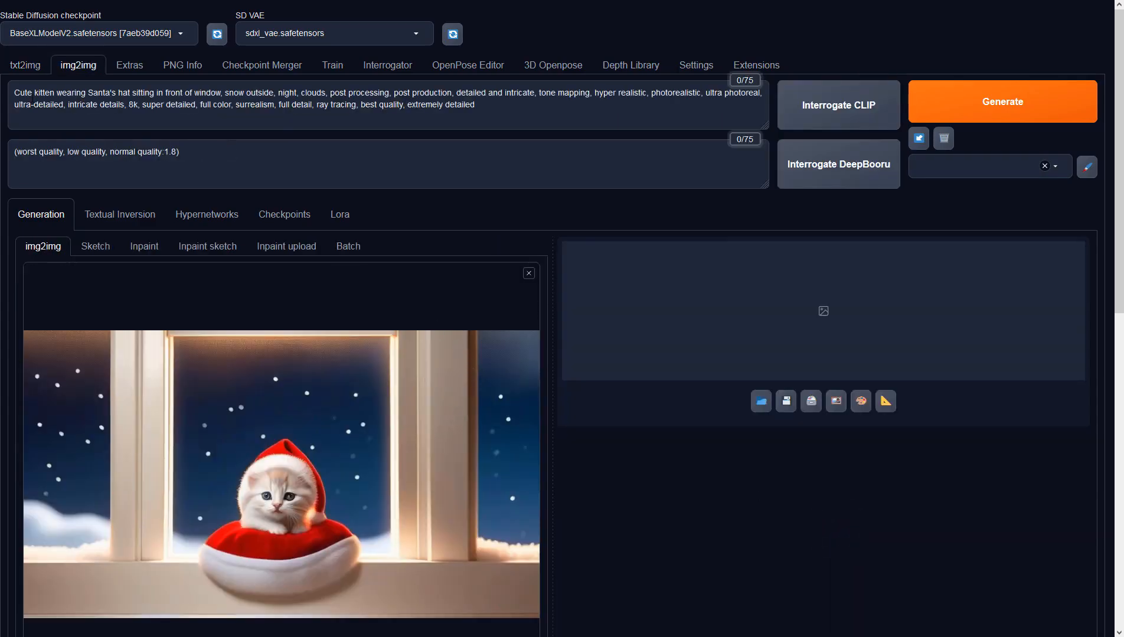
Step: Insert "smiling" before "kitten" in the img2img prompt
{"action": "left_click", "coordinate": [34, 89]}
{"action": "type", "text": "smili"}
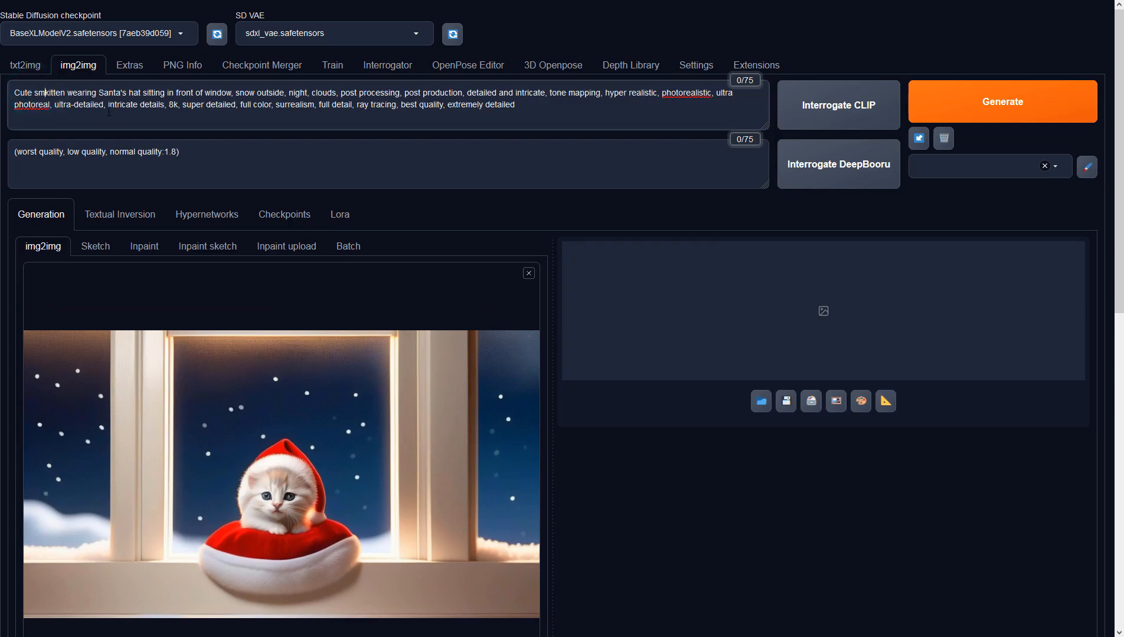
{"action": "type", "text": "ng"}
Step: Set the img2img sampling method to DPM++ 2M Karras
{"action": "scroll", "coordinate": [272, 413], "scroll_direction": "down", "scroll_amount": 5}
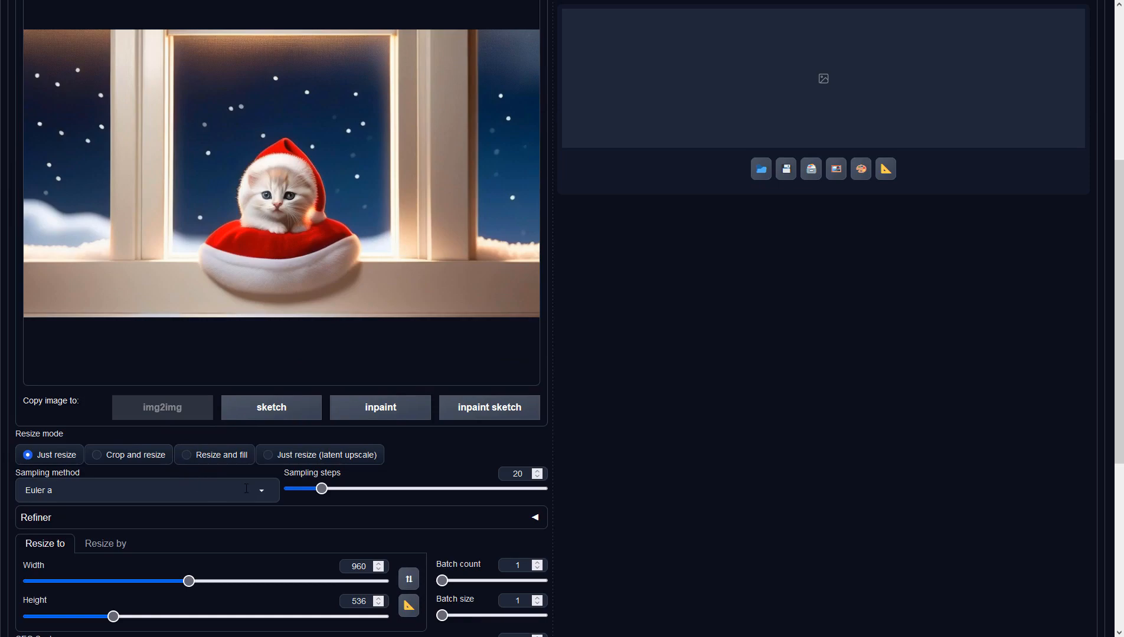
{"action": "left_click", "coordinate": [245, 488]}
{"action": "left_click", "coordinate": [76, 114]}
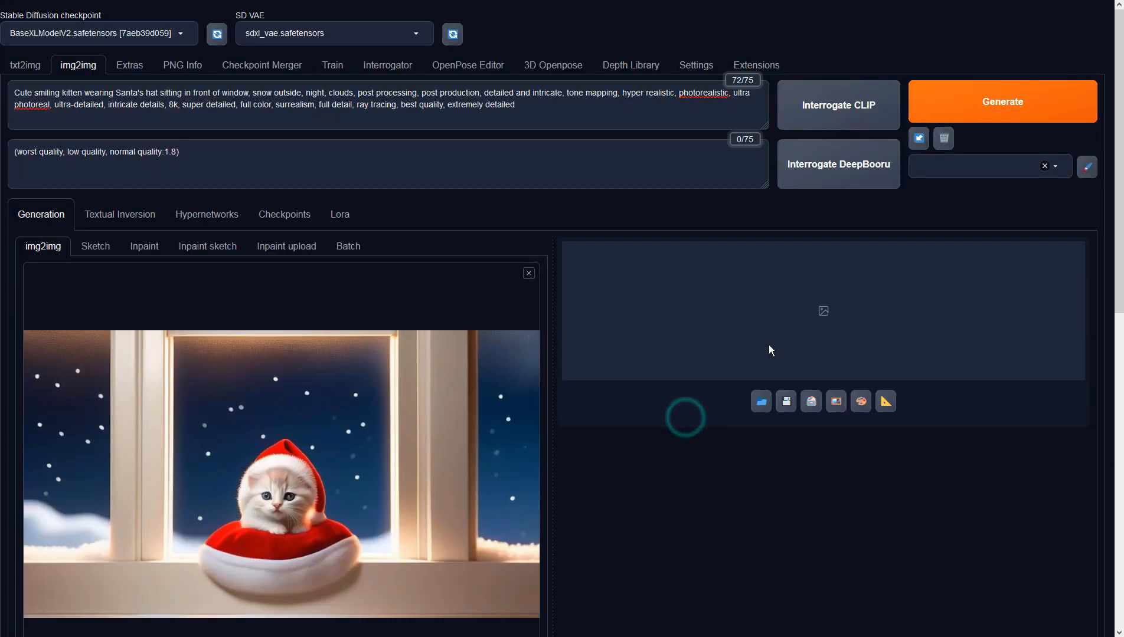
Step: Set the denoising strength to 0.9 and generate the img2img image
{"action": "scroll", "coordinate": [649, 416], "scroll_direction": "down", "scroll_amount": 10}
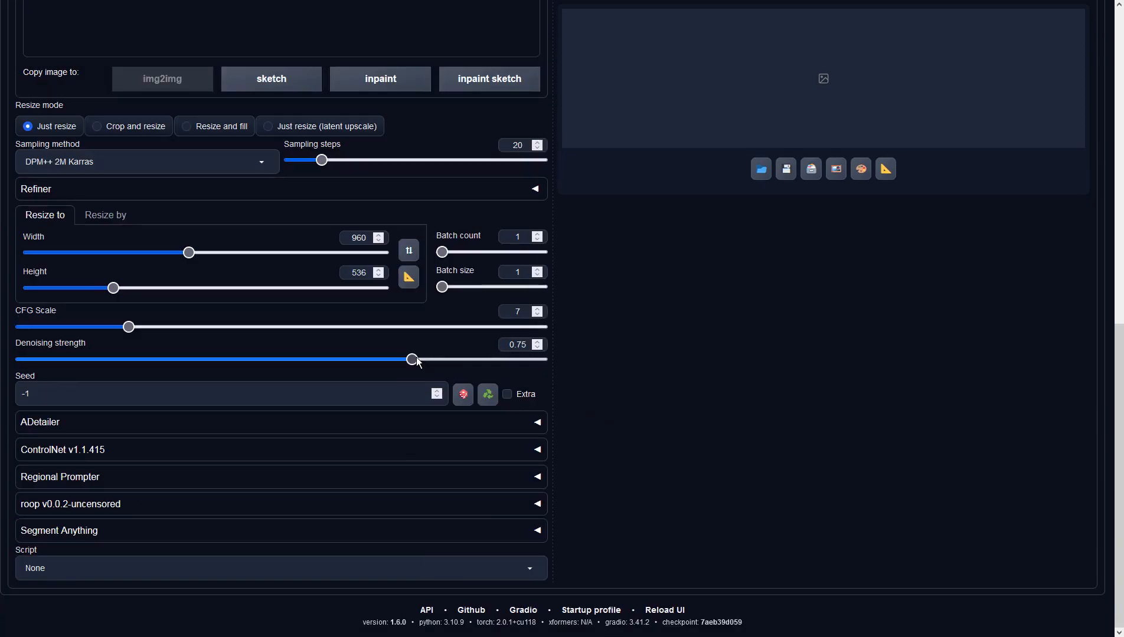
{"action": "left_click_drag", "start_coordinate": [412, 359], "coordinate": [493, 353]}
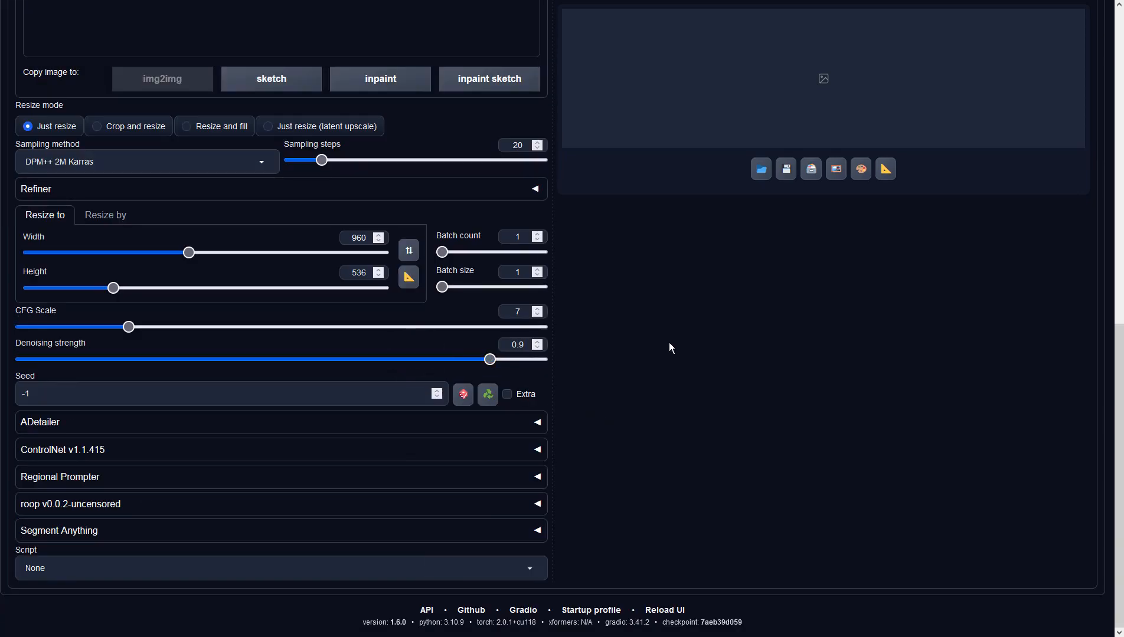
{"action": "scroll", "coordinate": [670, 346], "scroll_direction": "up", "scroll_amount": 10}
{"action": "left_click", "coordinate": [965, 108]}
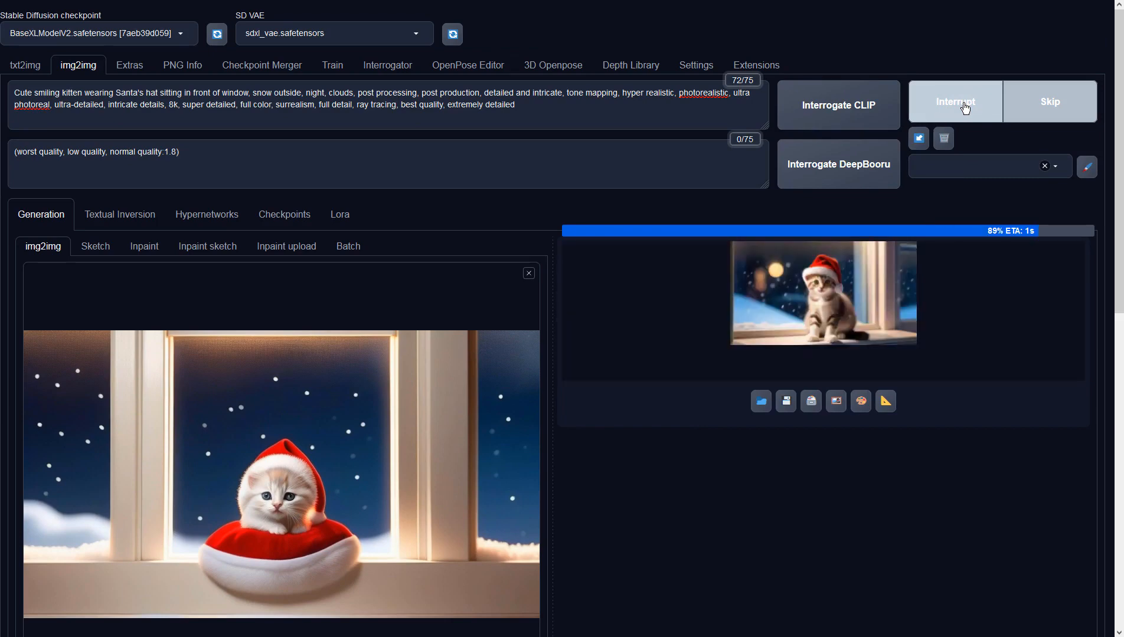
Step: Send the generated tabby kitten image back to img2img as the source and generate a new variation, checking the results at full size
{"action": "left_click", "coordinate": [875, 245]}
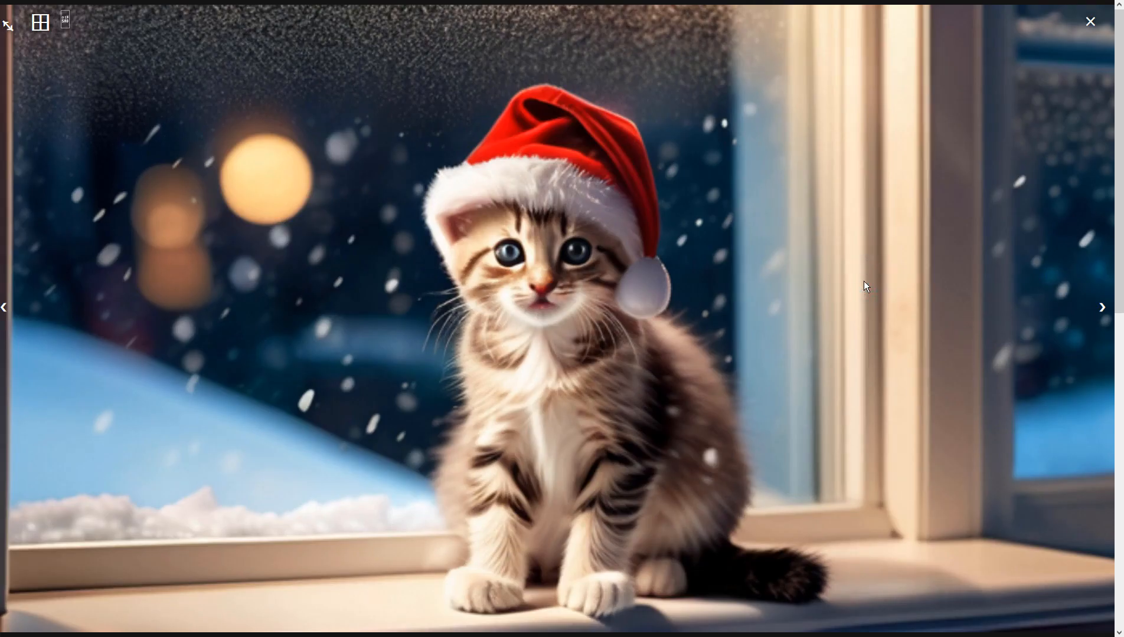
{"action": "left_click", "coordinate": [864, 281]}
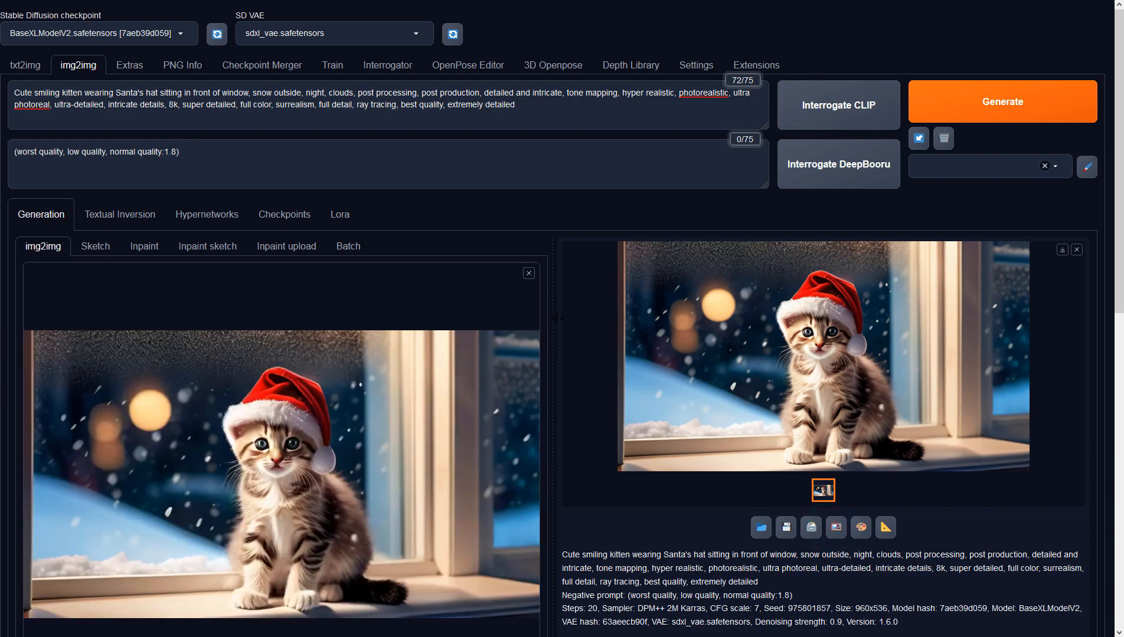
{"action": "left_click", "coordinate": [987, 100]}
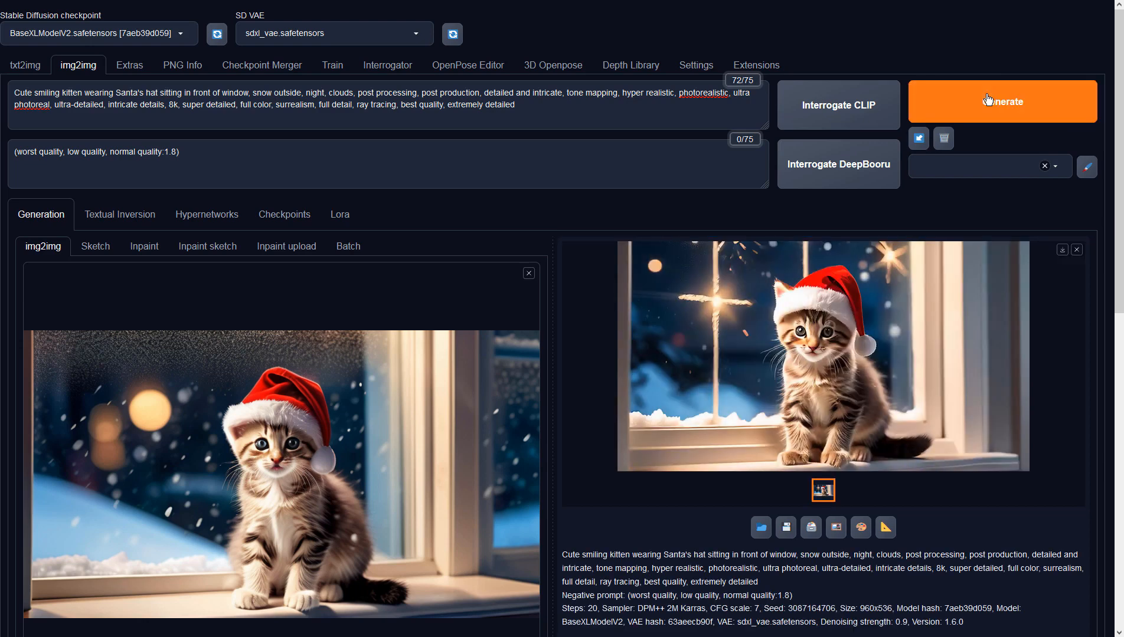
{"action": "left_click", "coordinate": [960, 285]}
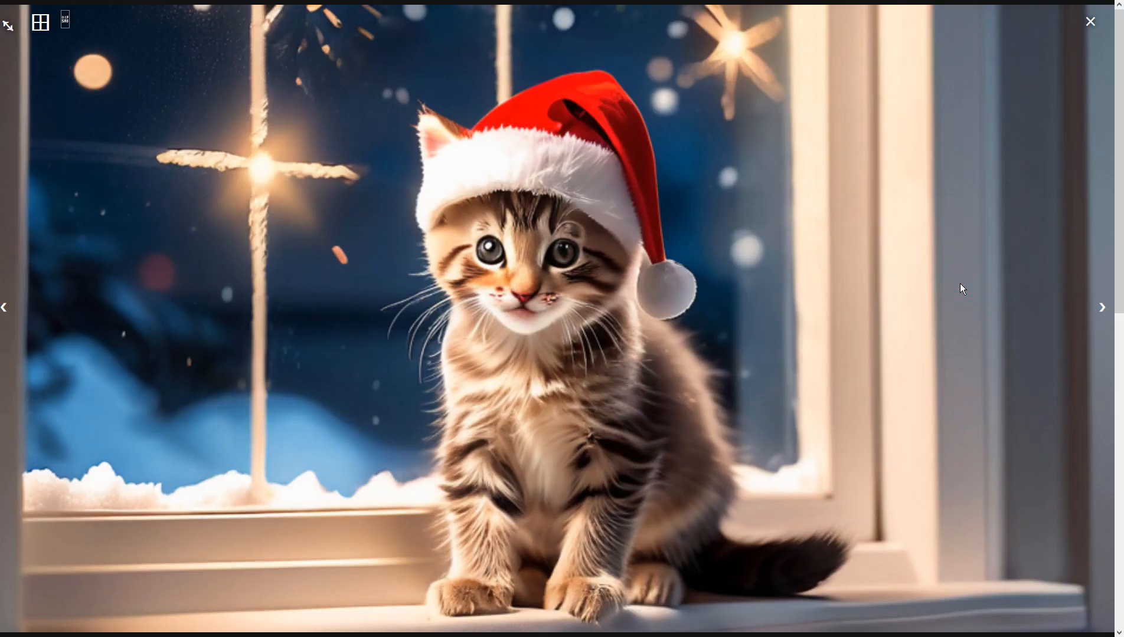
{"action": "left_click", "coordinate": [960, 289]}
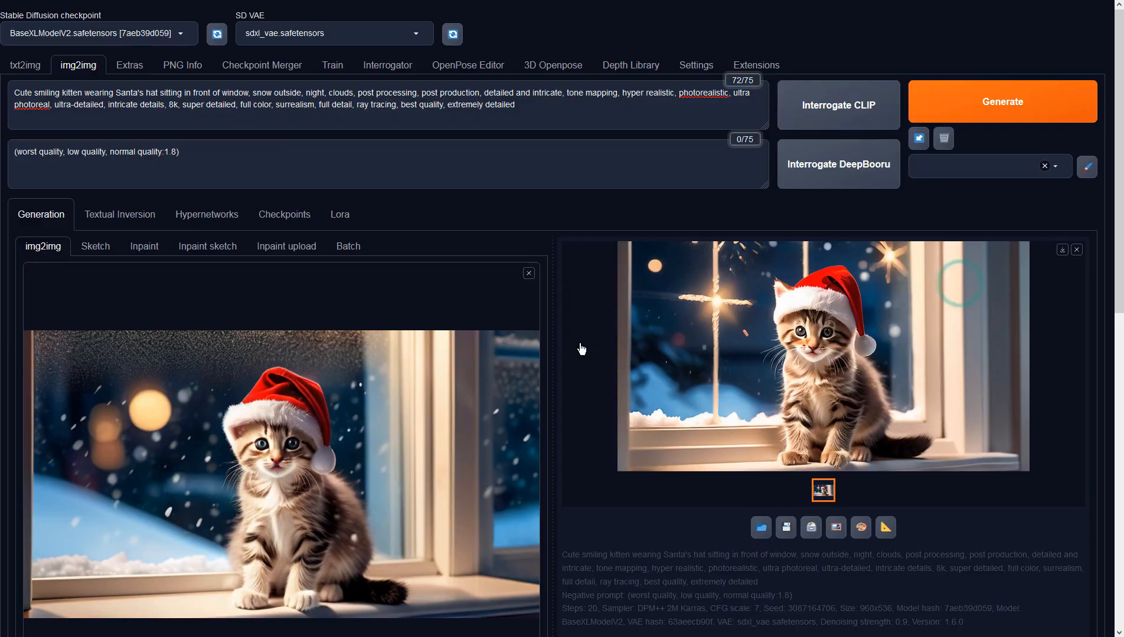
Step: Set the sampling steps to 40 and regenerate the img2img kitten image from the same source
{"action": "scroll", "coordinate": [231, 449], "scroll_direction": "down", "scroll_amount": 6}
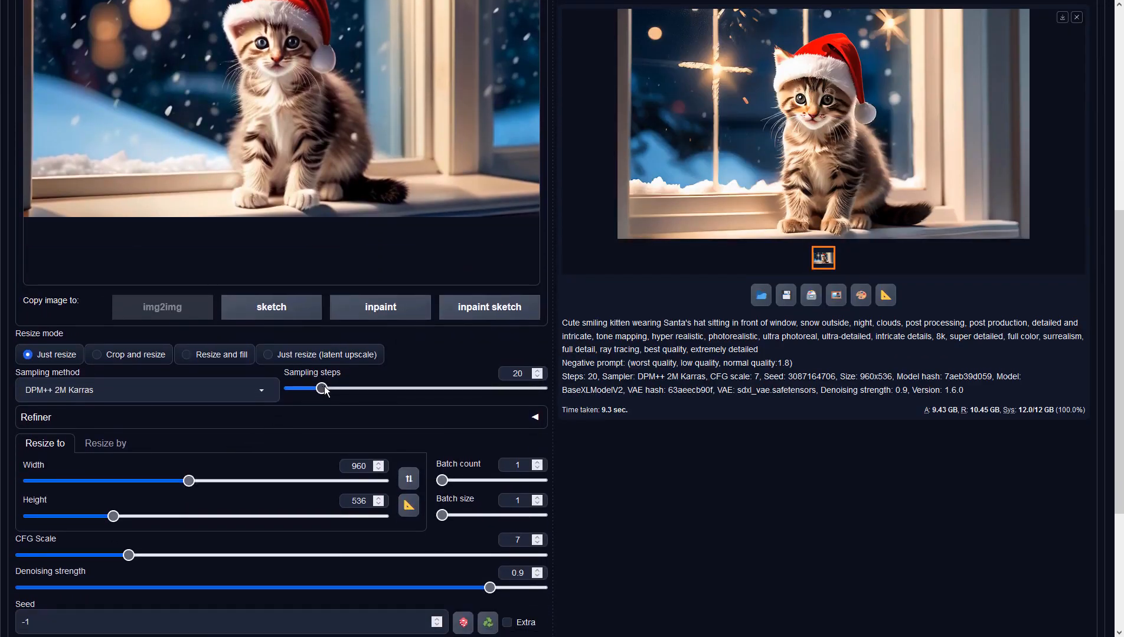
{"action": "left_click_drag", "start_coordinate": [321, 389], "coordinate": [355, 390]}
{"action": "left_click", "coordinate": [686, 378]}
{"action": "scroll", "coordinate": [686, 378], "scroll_direction": "up", "scroll_amount": 7}
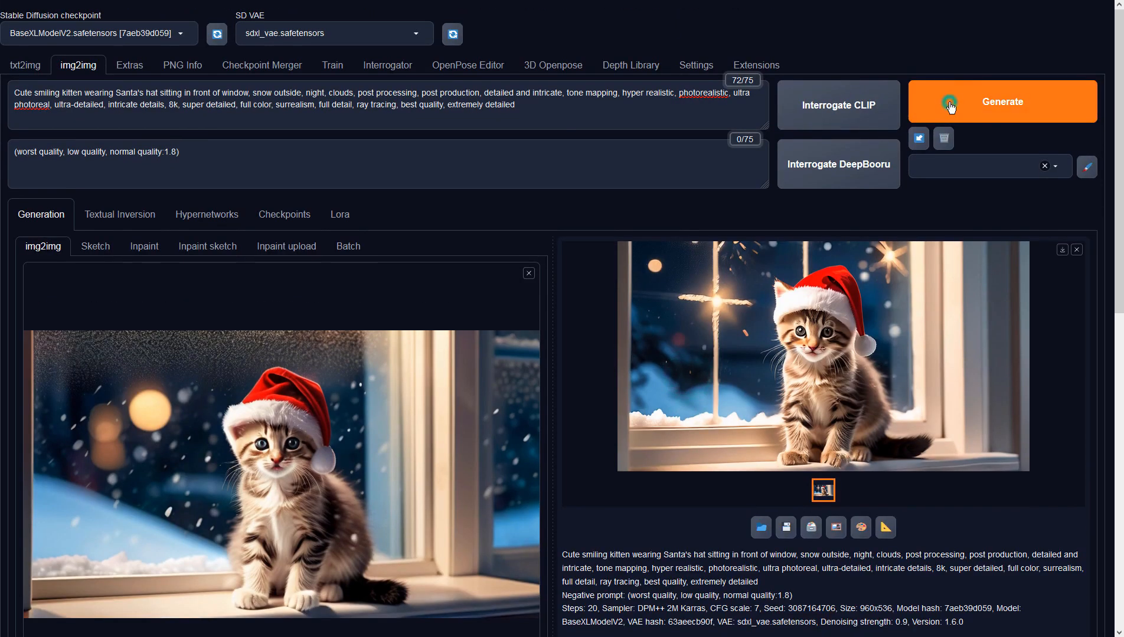
{"action": "left_click", "coordinate": [951, 105]}
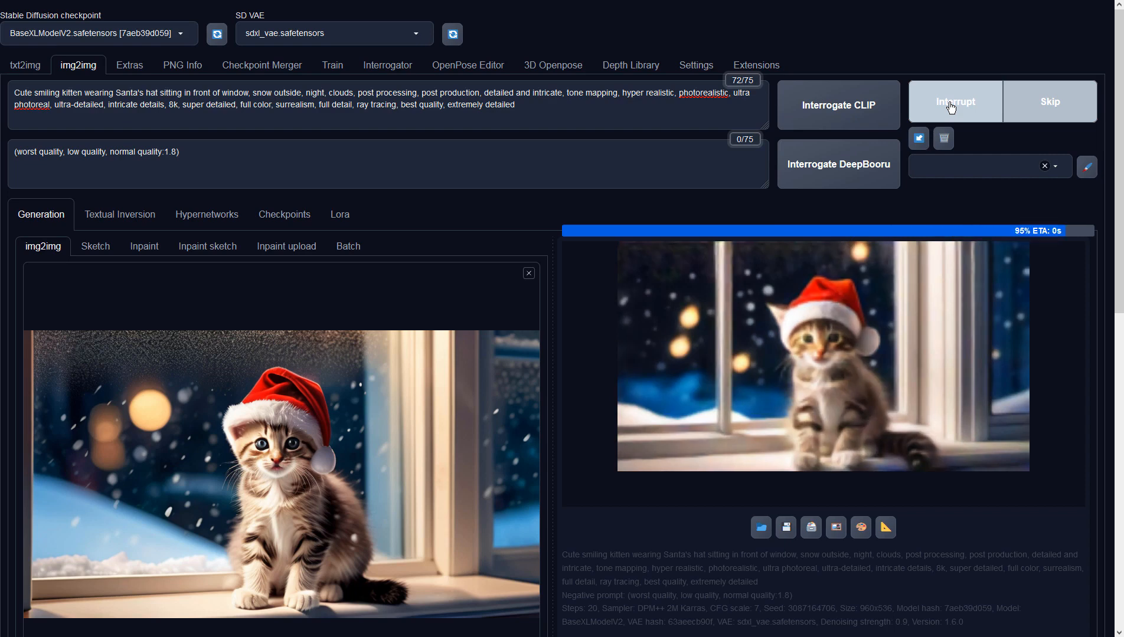
Step: Use the 40-step result as the new img2img source and generate another kitten image, inspecting it at full size
{"action": "left_click", "coordinate": [929, 270]}
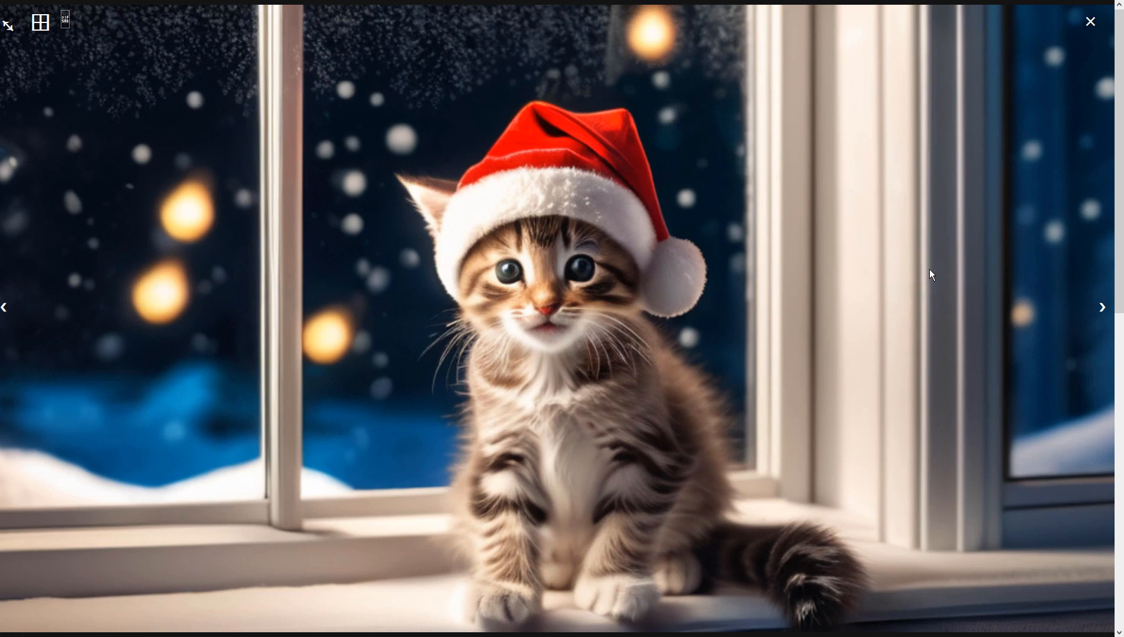
{"action": "left_click", "coordinate": [928, 269]}
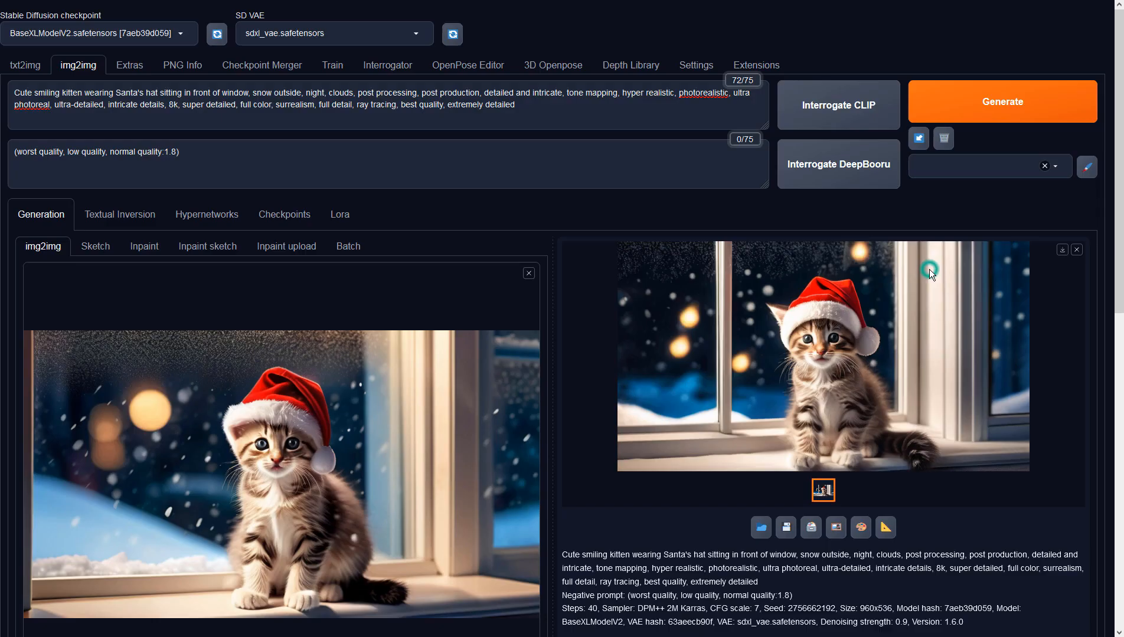
{"action": "left_click", "coordinate": [835, 528]}
{"action": "left_click", "coordinate": [969, 106]}
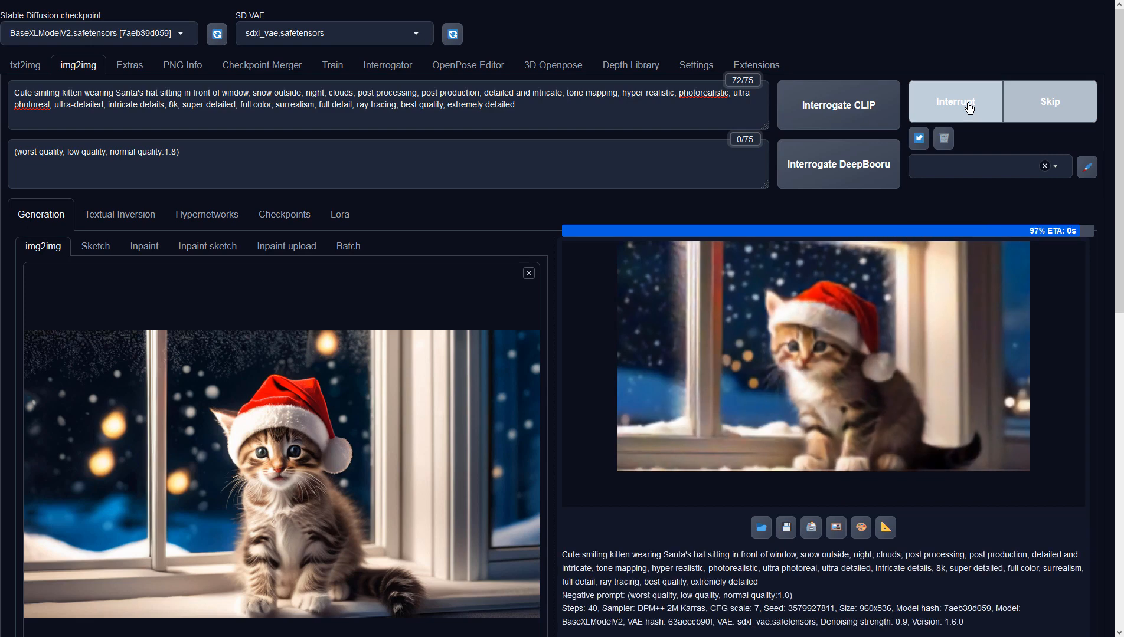
{"action": "left_click", "coordinate": [946, 285]}
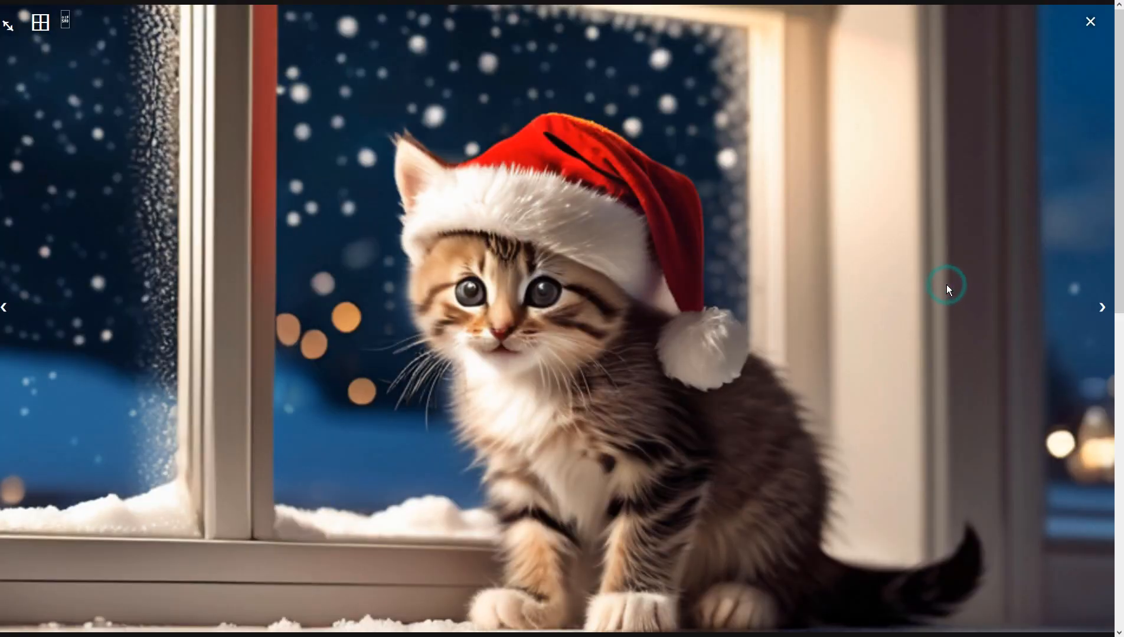